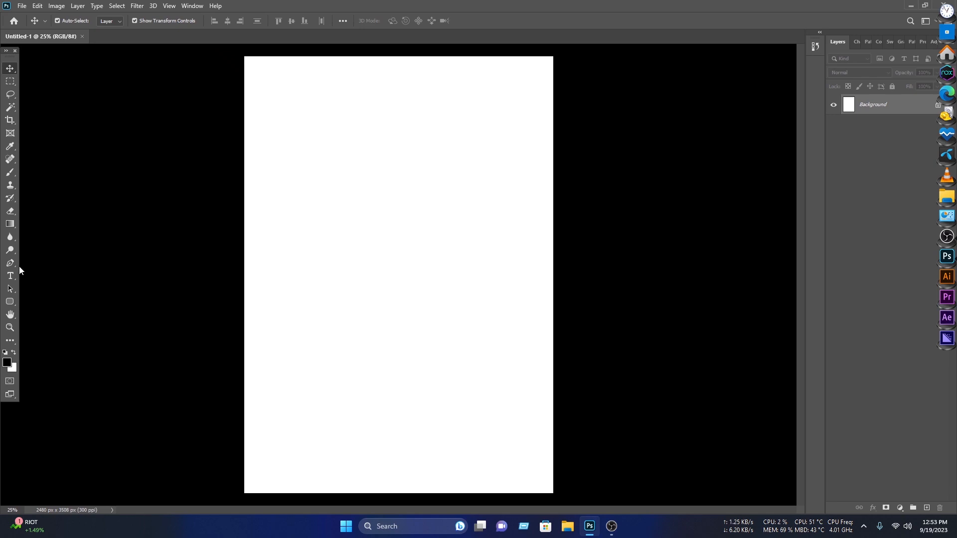
- Draw a closed black header shape with the Pen tool, covering the page's upper part with an S-curved wave as its lower edge
left_click(10, 264)
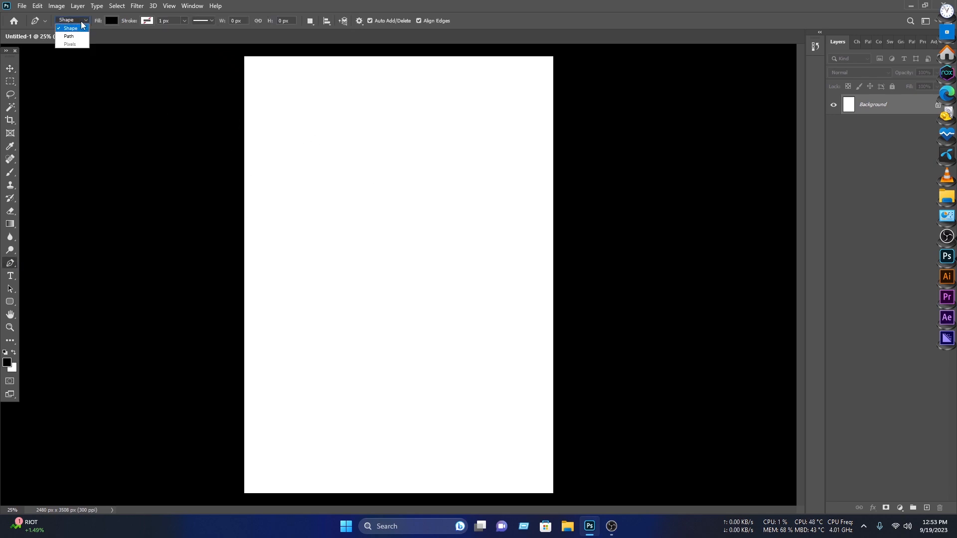
left_click(229, 199)
left_click_drag(400, 164, 483, 222)
left_click_drag(575, 139, 618, 102)
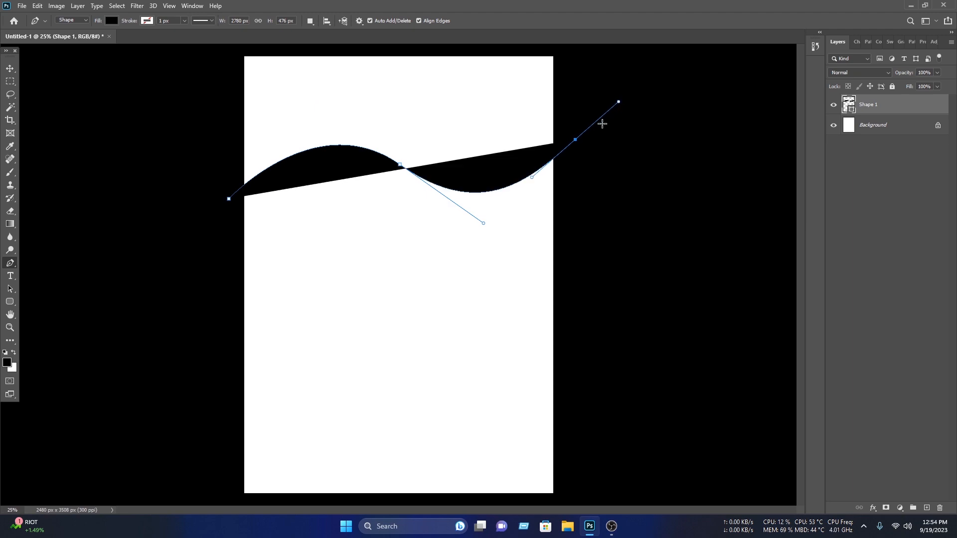
left_click(575, 139, "alt")
left_click(563, 48)
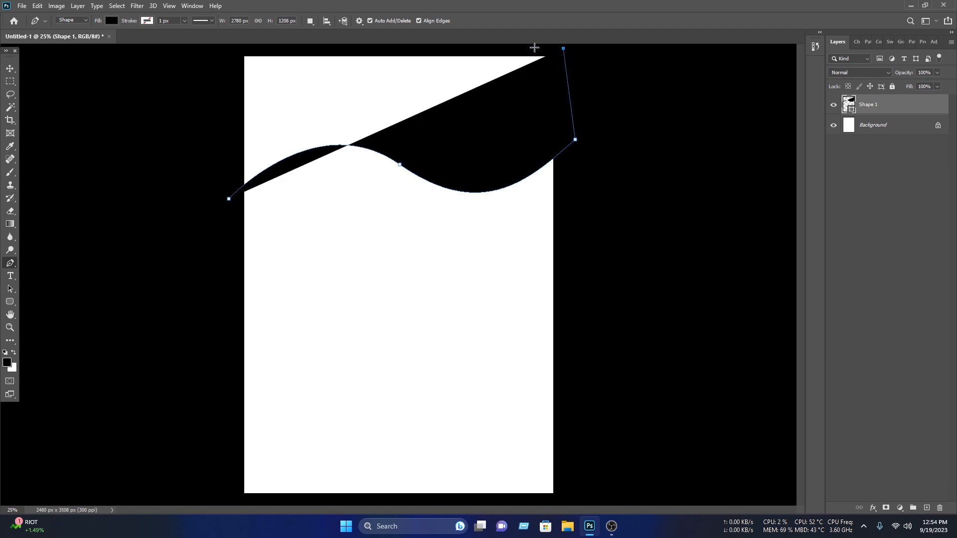
left_click(227, 49)
left_click(210, 200)
left_click(229, 199)
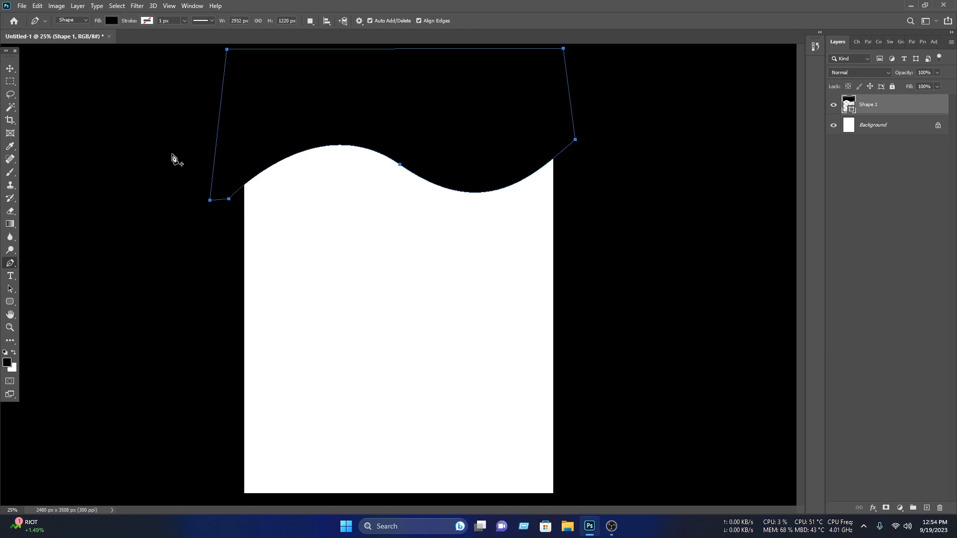
left_click(9, 70)
left_click(180, 129)
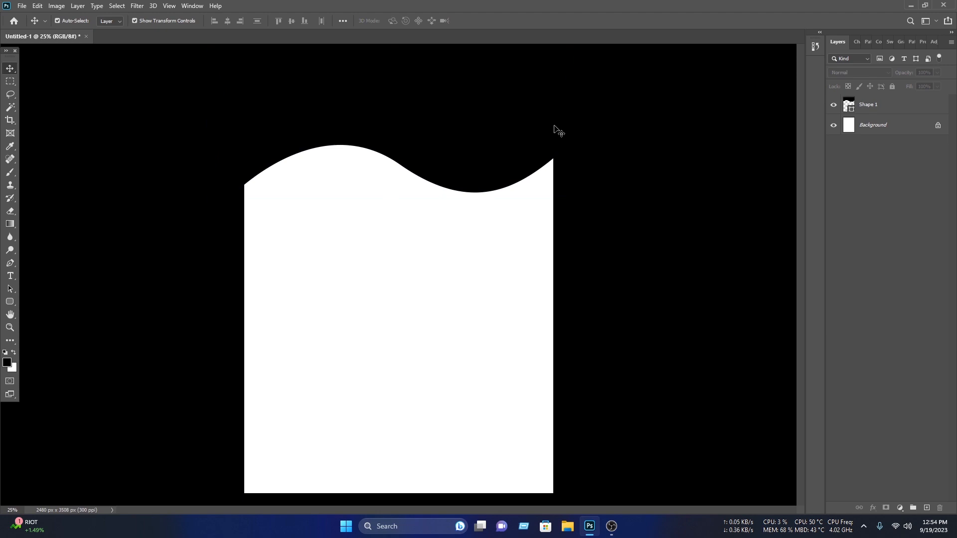
- Change the fill colour of the wavy header shape to bright red
left_click(462, 150)
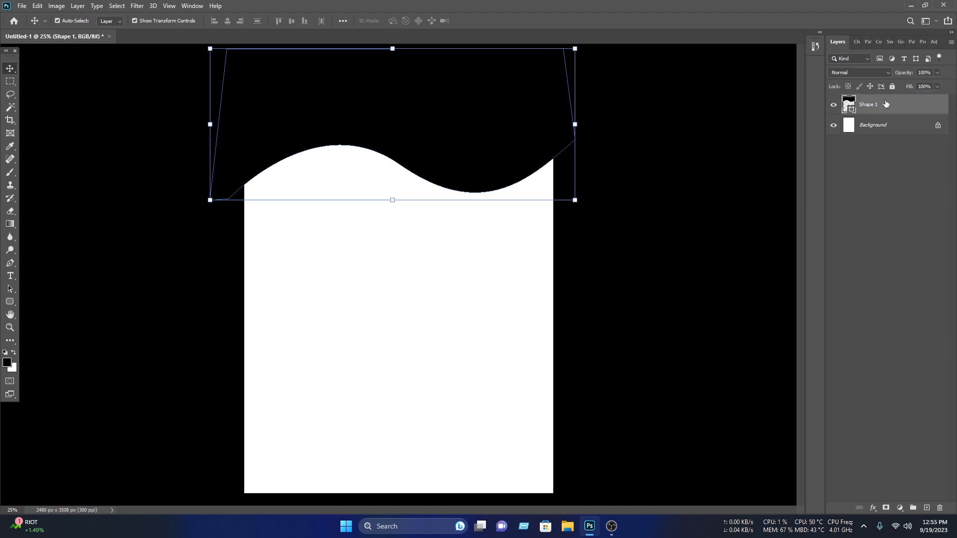
double_click(850, 106)
left_click(672, 209)
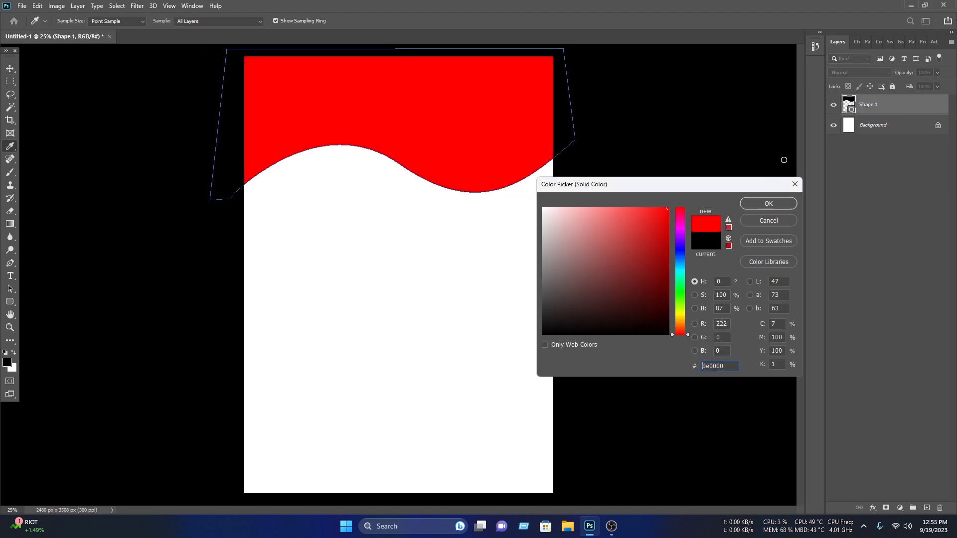
left_click(778, 207)
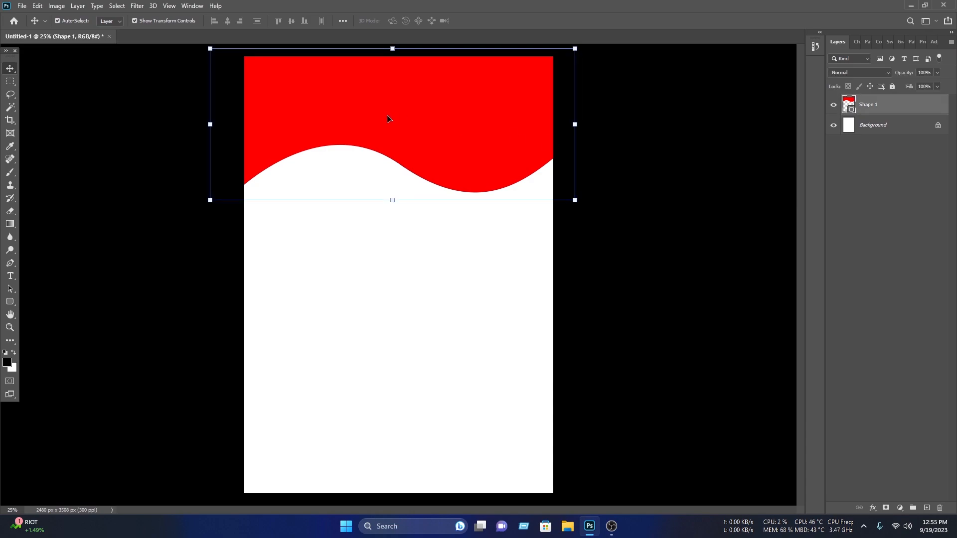
- Duplicate the red wave shape further down the page and fill the copy with blue 0000fc
left_click_drag(437, 135, 437, 291, "alt")
key("z")
left_click(10, 68)
double_click(849, 103)
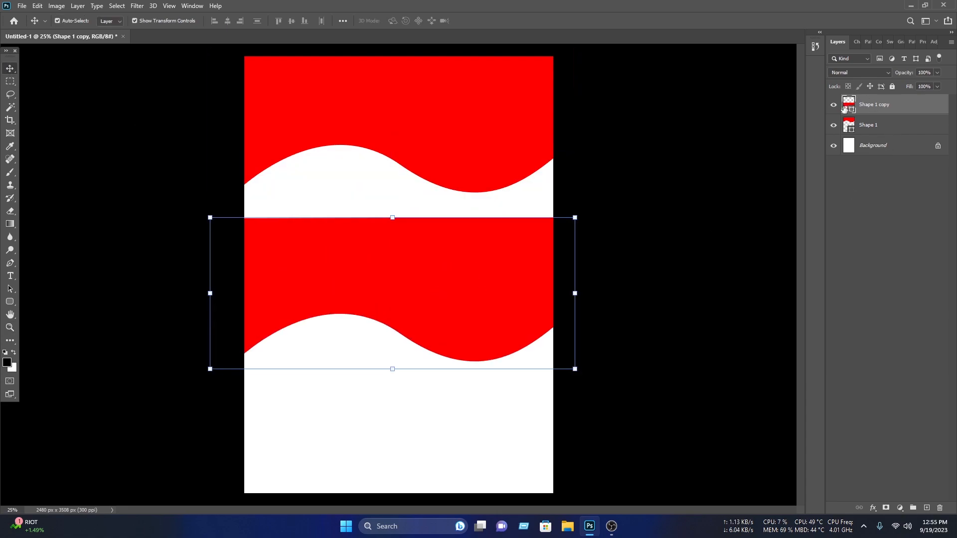
type("0000fc")
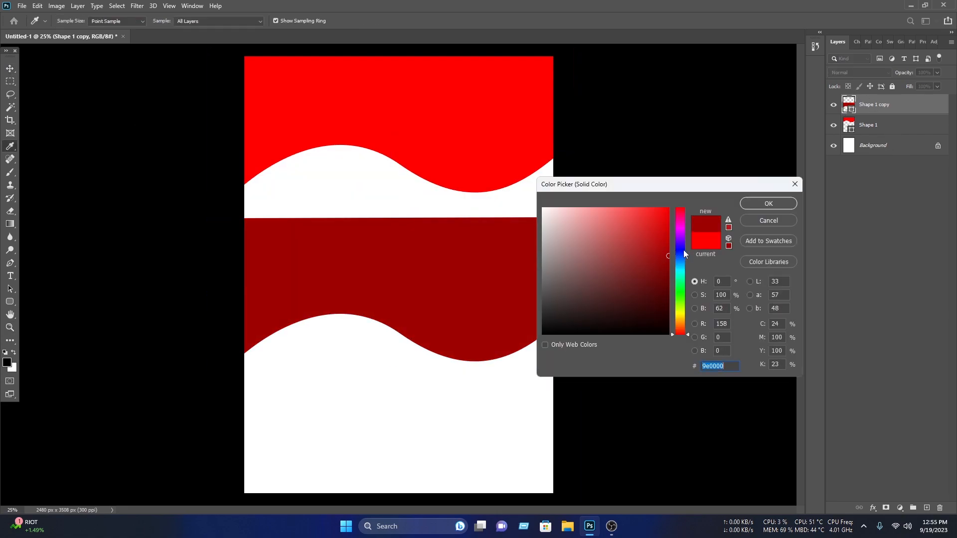
left_click(769, 204)
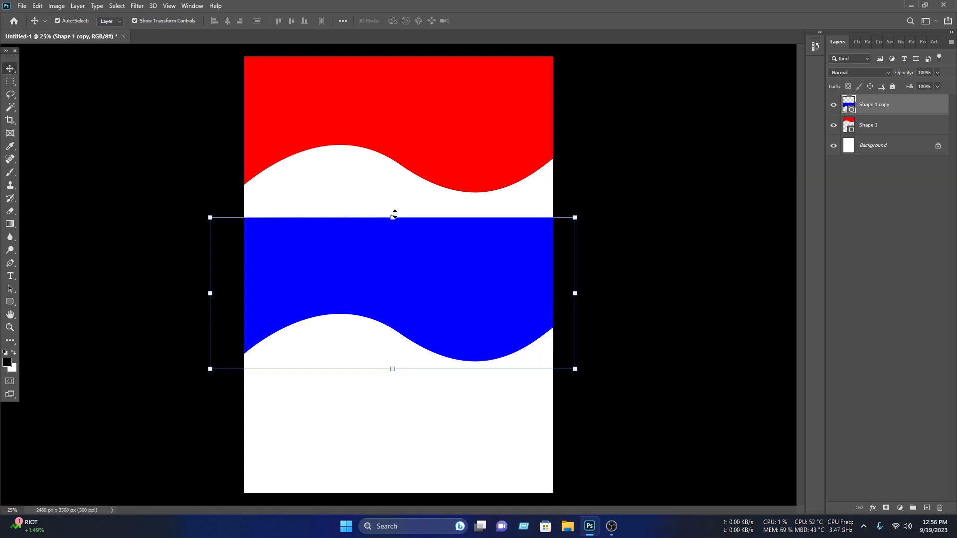
- Flip the blue wave horizontally, align it with the page top over the red wave, and stack its layer beneath the red one
key("ctrl+t")
right_click(431, 283)
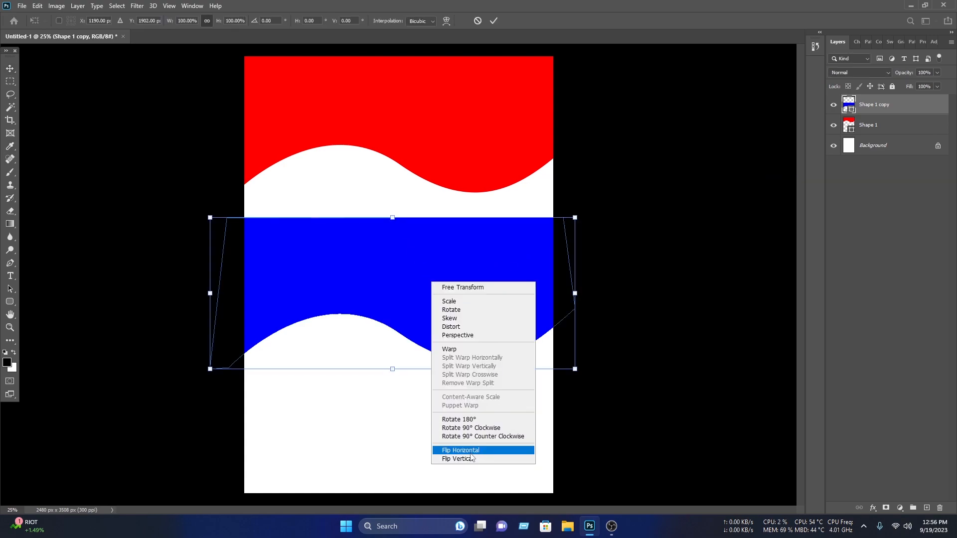
left_click(470, 451)
left_click_drag(472, 315, 475, 151)
left_click(494, 21)
left_click_drag(901, 106, 891, 139)
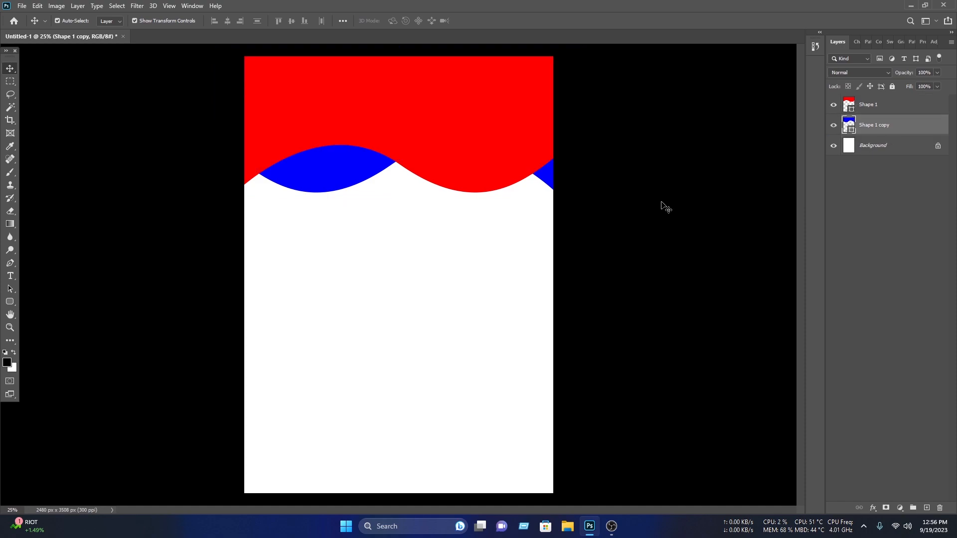
- Reposition the two waves, the blue one slightly lower and the red one slightly higher, to expose more blue
left_click_drag(333, 170, 337, 202)
left_click(685, 185)
mouse_move(524, 115)
left_mouse_down()
mouse_move(522, 130)
mouse_move(522, 120)
left_mouse_up()
left_click(655, 184)
left_click_drag(590, 267, 462, 127)
left_click(705, 200)
- Duplicate the red wave slightly lower on the page and fill the copy with bright green
left_click(404, 87)
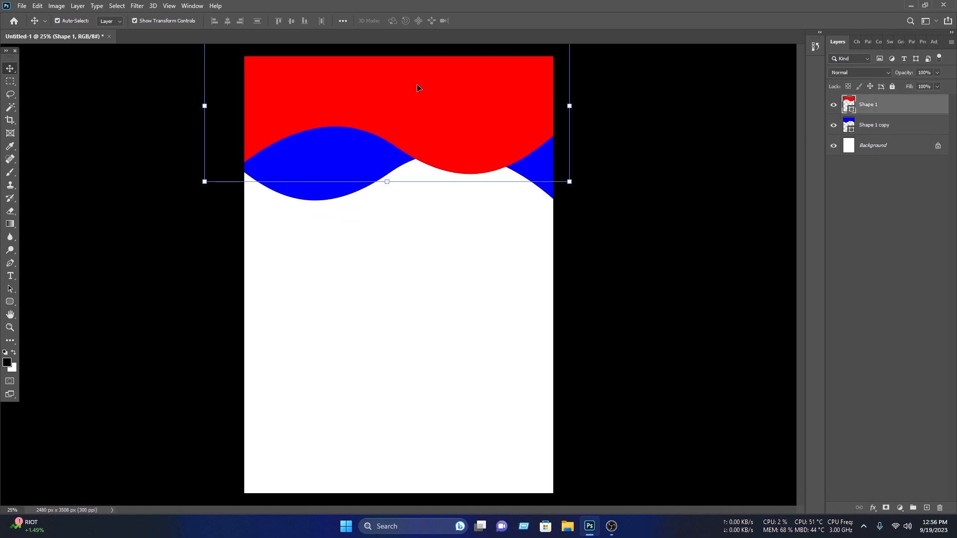
left_click_drag(424, 85, 426, 96)
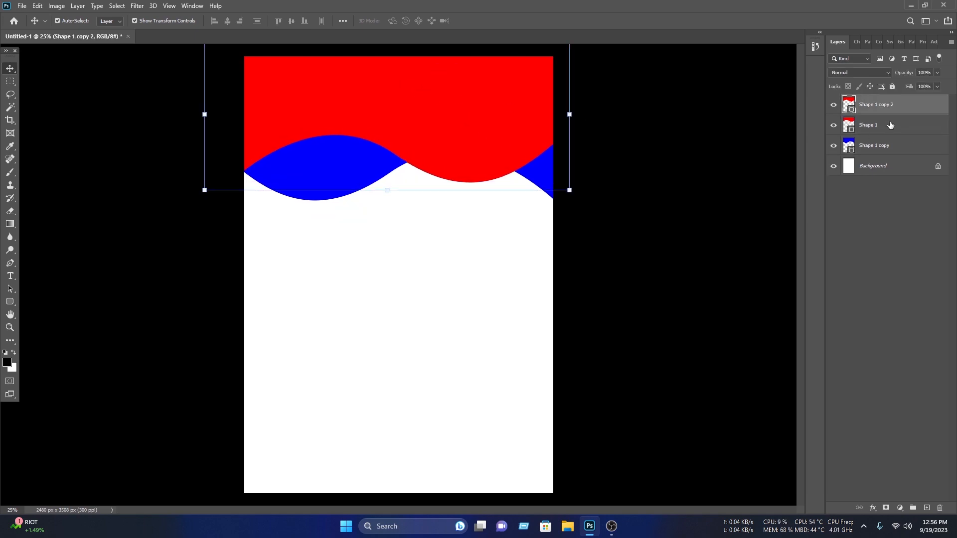
double_click(846, 100)
left_click(668, 271)
left_click(680, 300)
left_click(669, 208)
left_click(783, 204)
- Stack the green copy beneath the red wave and rotate it slightly so the green band tapers towards the page's right edge
left_click_drag(872, 102, 874, 136)
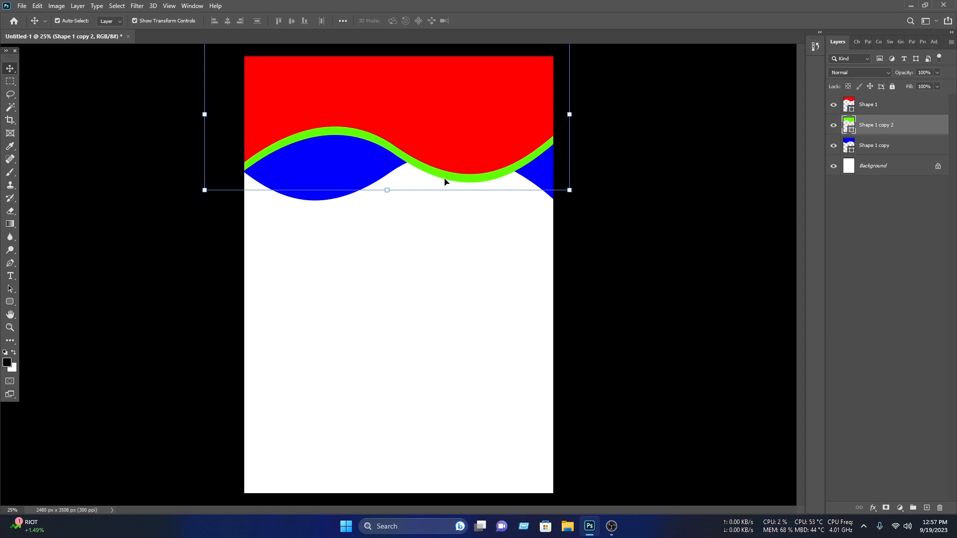
left_click_drag(580, 197, 577, 188)
left_click(491, 23)
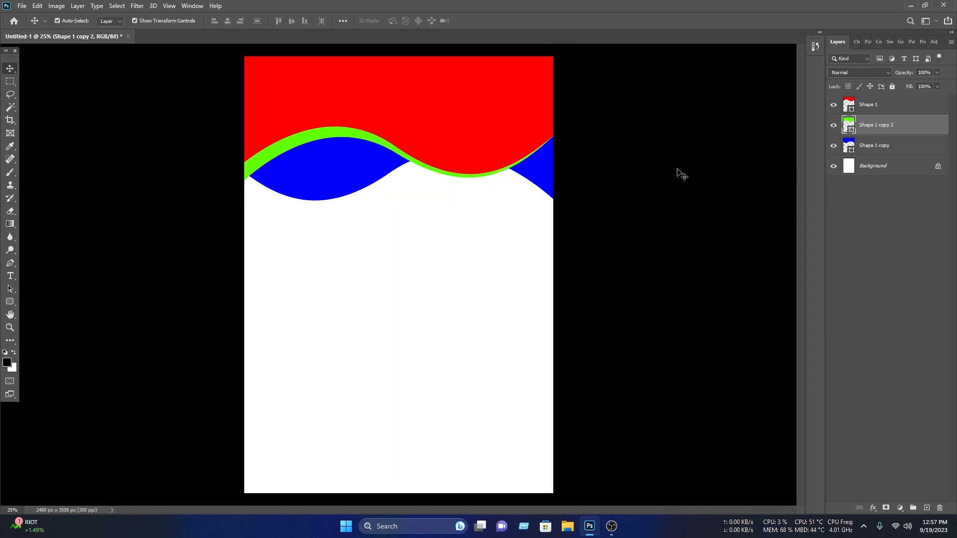
- Duplicate the blue wave almost in place and fill the copy with light blue 00cafc
left_click(310, 185)
left_click_drag(308, 183, 310, 183)
double_click(850, 146)
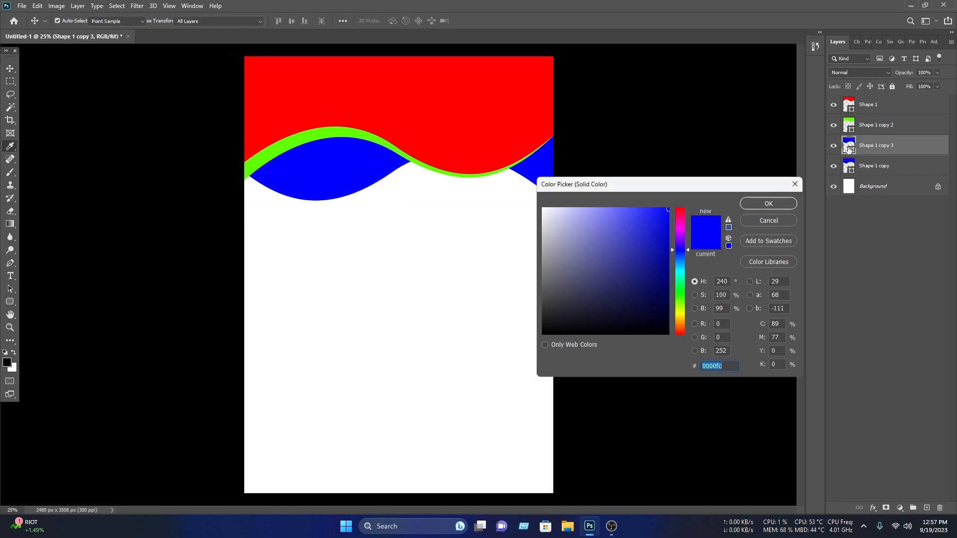
left_click_drag(679, 250, 679, 269)
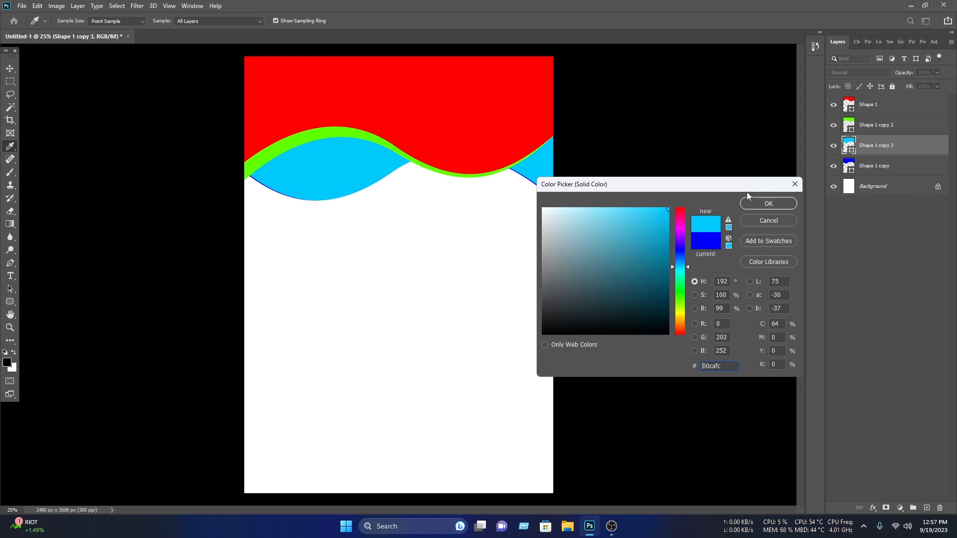
left_click(746, 209)
- Stack the light blue copy beneath the blue wave and shift it downward to form a band along the blue edge
key("v")
key("ctrl+bracketleft")
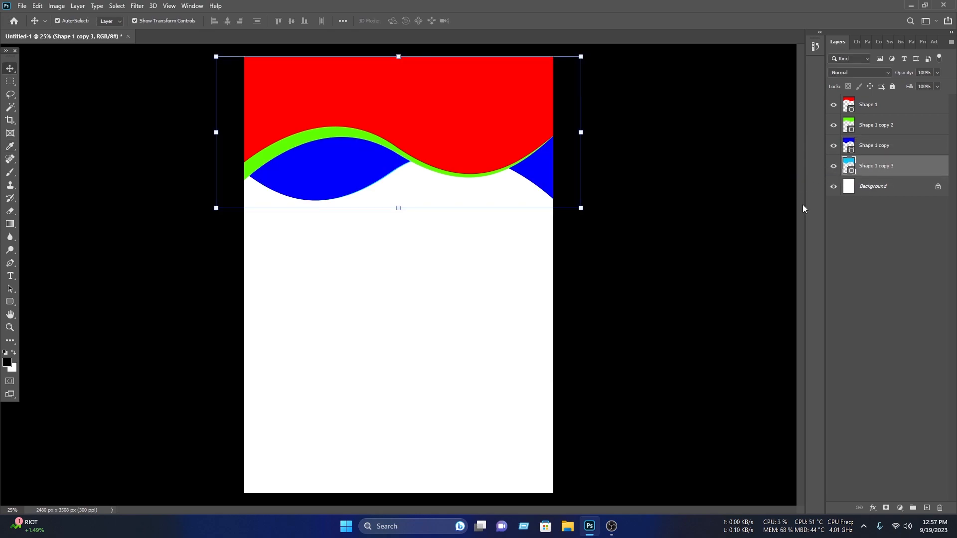
left_click_drag(480, 197, 480, 216)
left_click(862, 167)
key("shift+Down")
key("shift+Down")
key("shift+Down")
key("shift+Down")
key("shift+Down")
key("shift+Down")
- Rotate the light blue wave slightly so its band narrows towards the page's right edge
left_click_drag(612, 240, 619, 230)
key("Return")
left_click(665, 106)
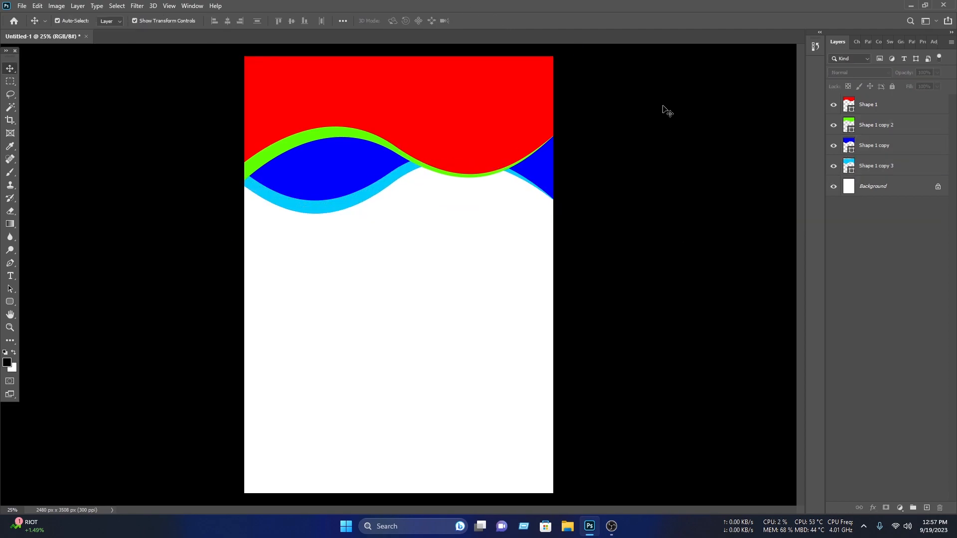
- Draw a closed black curved band with the Pen tool, following the red wave's lower edge and tapering to a point near the right
left_click(10, 263)
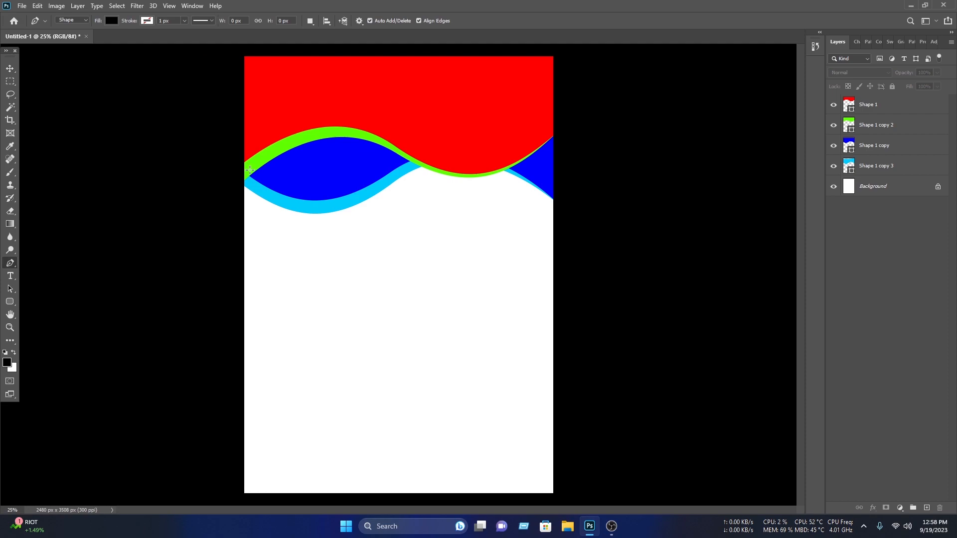
left_click_drag(405, 145, 508, 219)
left_click(410, 148)
left_click_drag(551, 155, 562, 142)
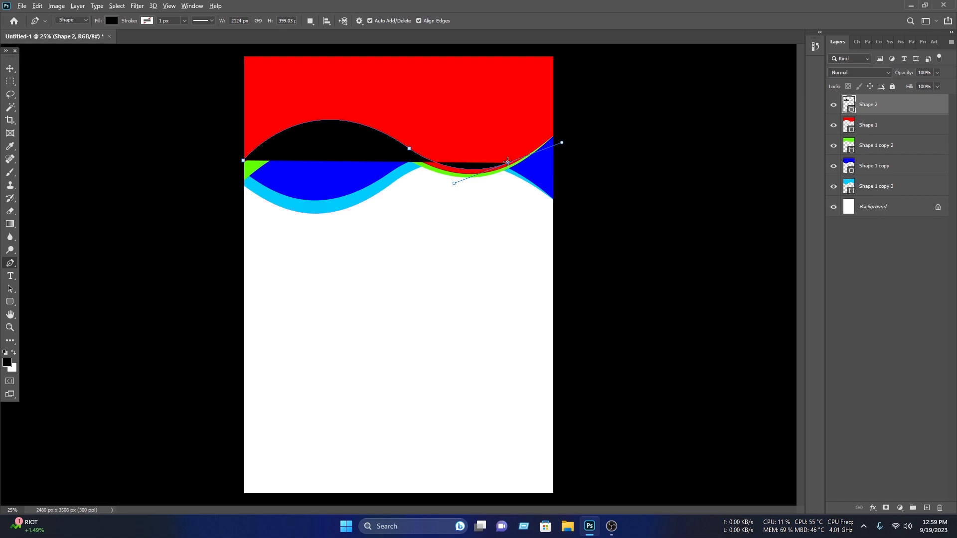
left_click(509, 163)
left_click_drag(421, 128, 386, 96)
left_click_drag(304, 101, 263, 108)
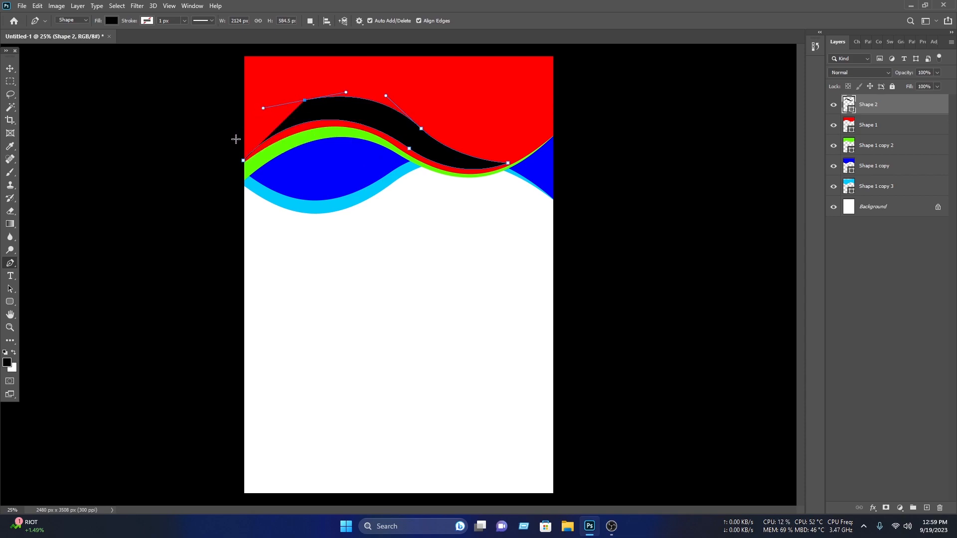
left_click_drag(225, 146, 222, 147)
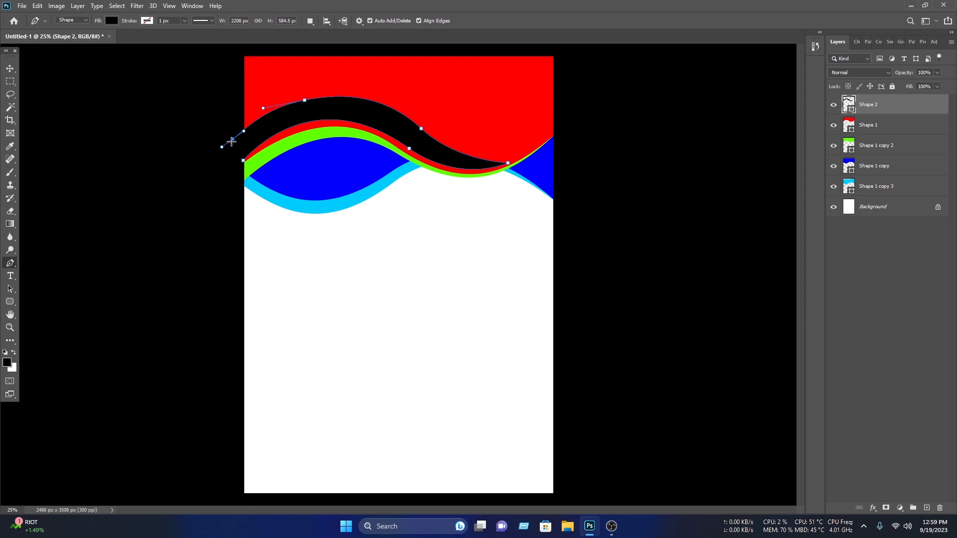
left_click(233, 161)
left_click(9, 68)
left_click(103, 114)
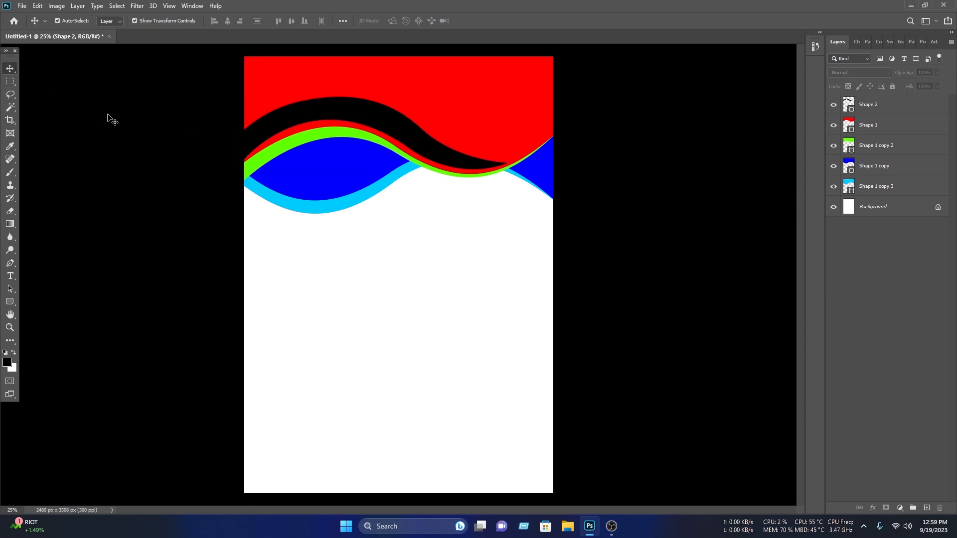
left_click(381, 128)
left_click(42, 301)
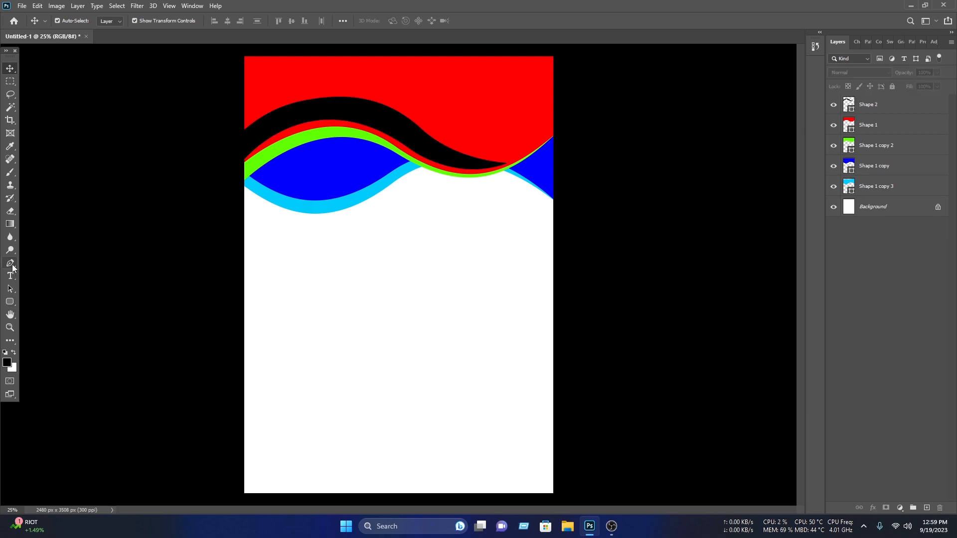
- Draw a closed tapered swoosh with the Pen tool inside the blue area, starting off the page's left edge
left_click(10, 263)
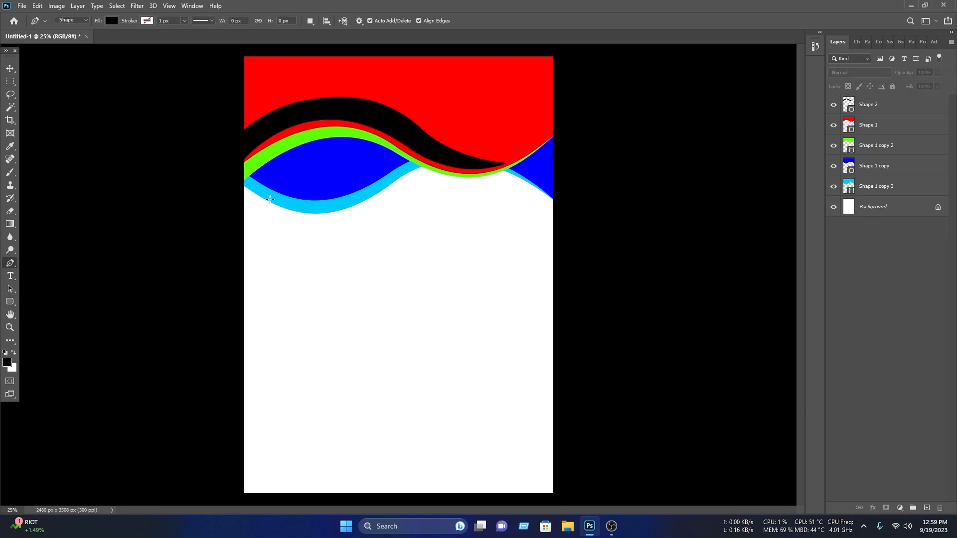
left_click(243, 167)
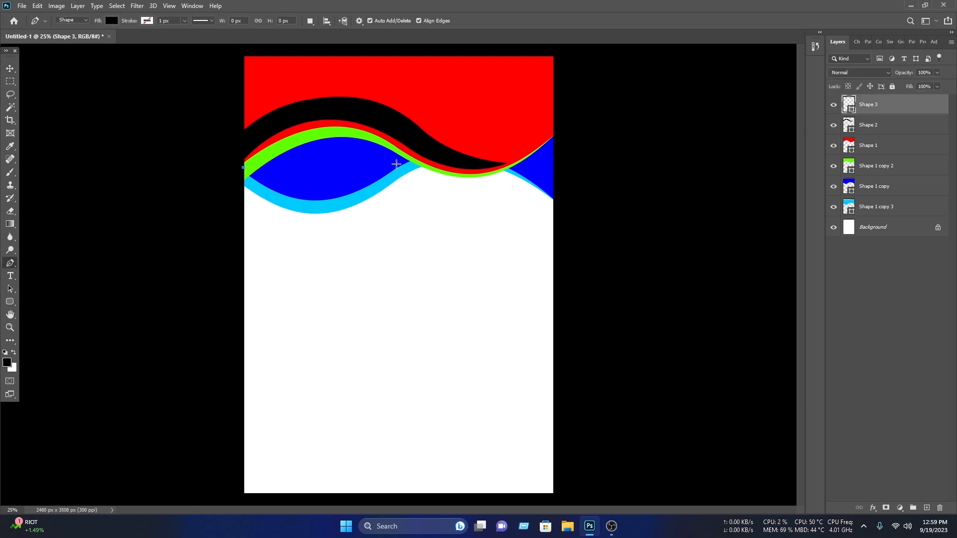
left_click_drag(378, 173, 446, 124)
left_click(376, 174, "alt")
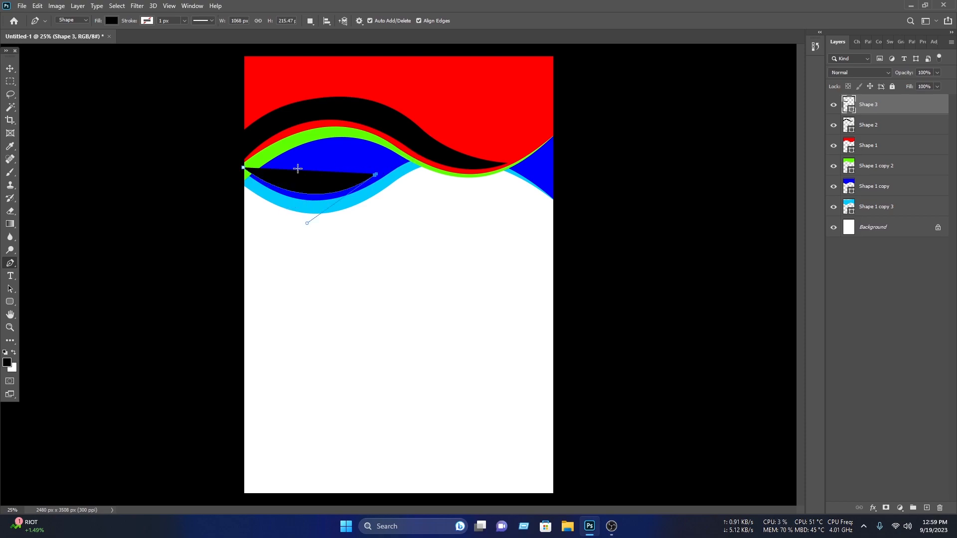
left_click_drag(274, 161, 193, 125)
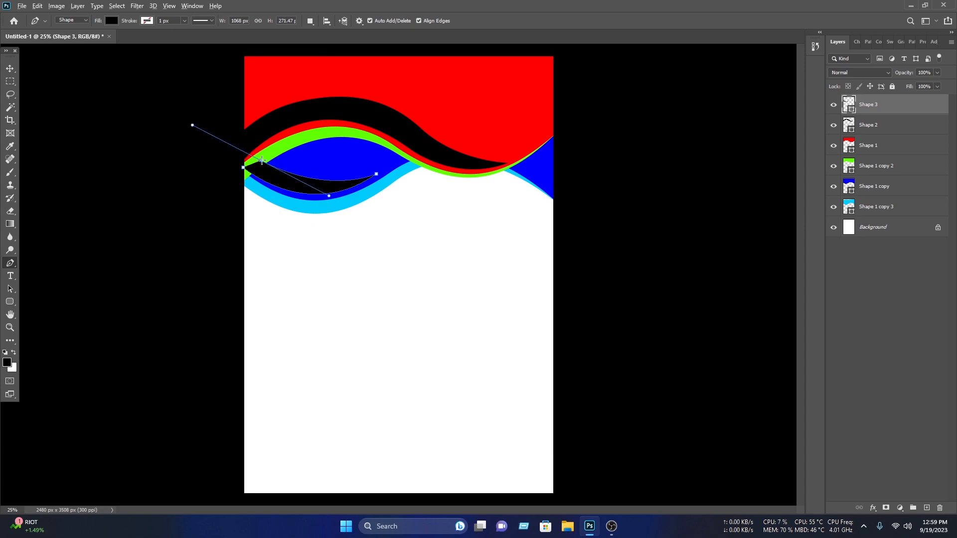
left_click(262, 161, "alt")
left_click_drag(231, 125, 198, 143)
left_click(243, 168)
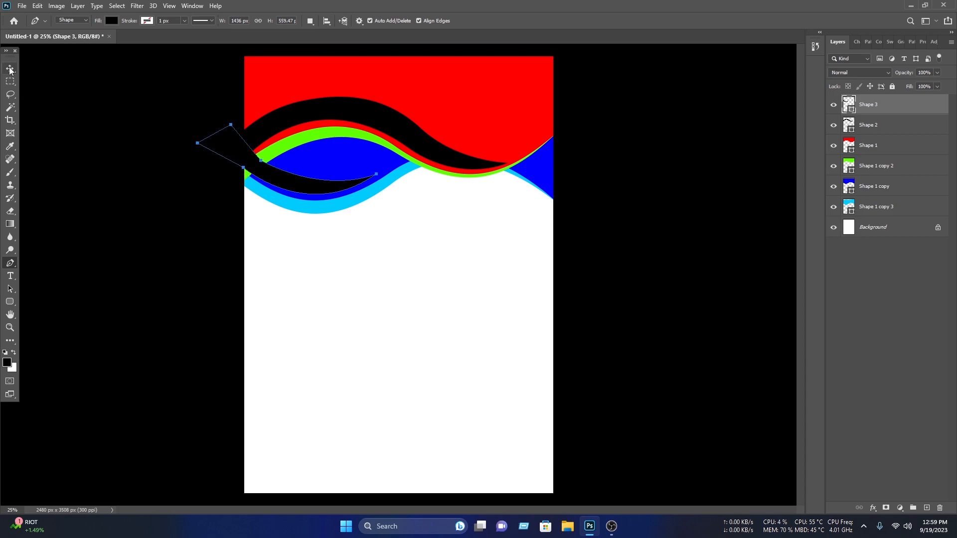
left_click(10, 68)
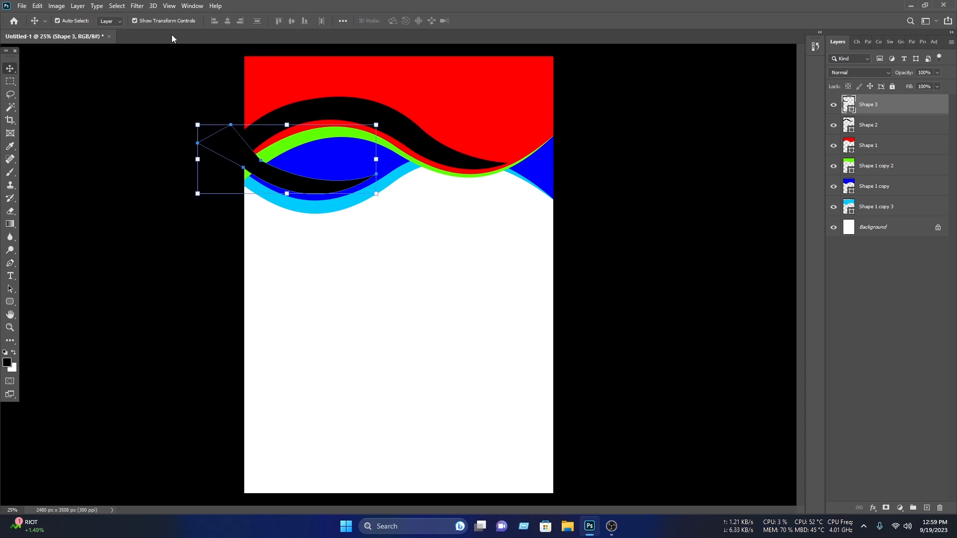
- Fill the new swoosh with orange ffa800 and stack its layer between the green wave and the blue wave
double_click(846, 106)
mouse_move(679, 253)
left_mouse_down()
mouse_move(690, 332)
mouse_move(690, 321)
left_mouse_up()
left_click_drag(650, 259, 751, 154)
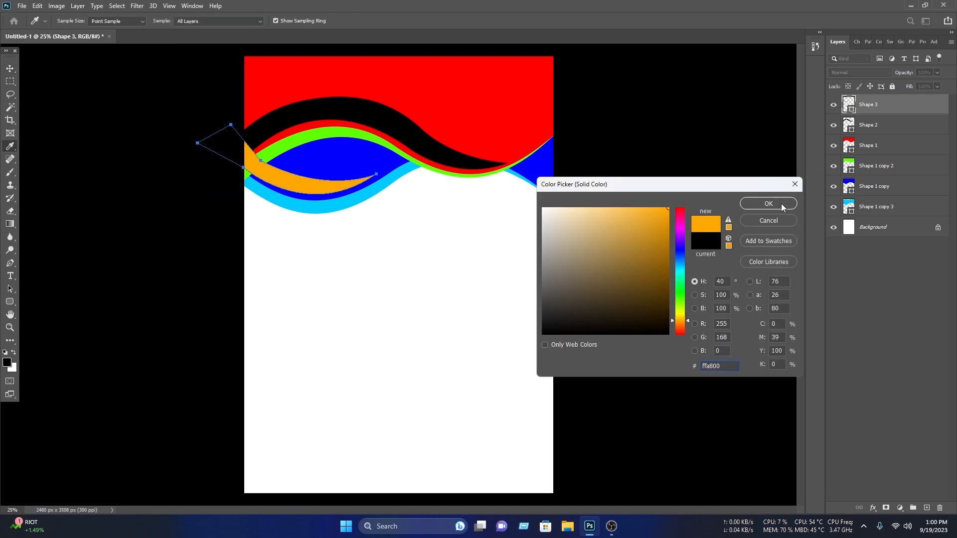
left_click(780, 204)
left_click_drag(919, 106, 907, 176)
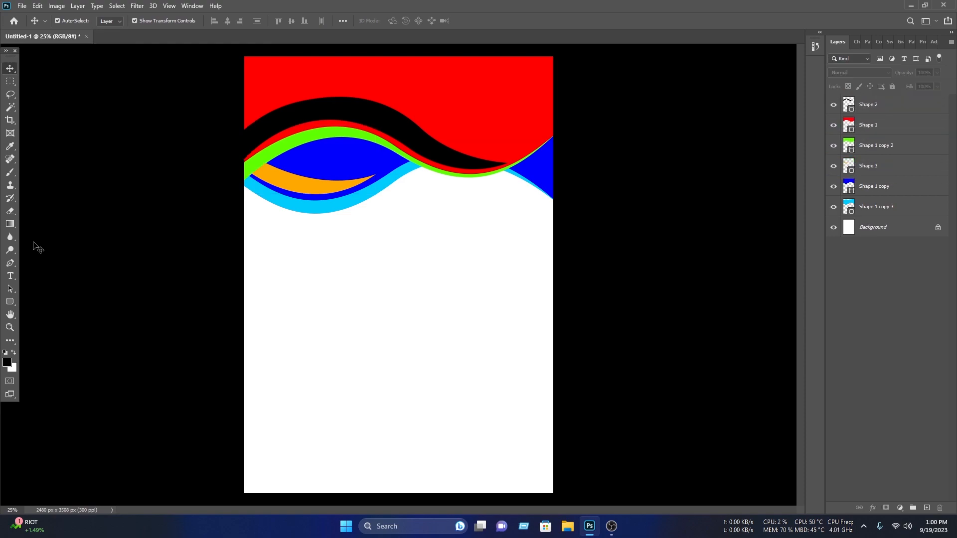
- Draw a small closed black swoosh with the Pen tool over the blue area at the page's right edge, extending past the page
left_click(11, 264)
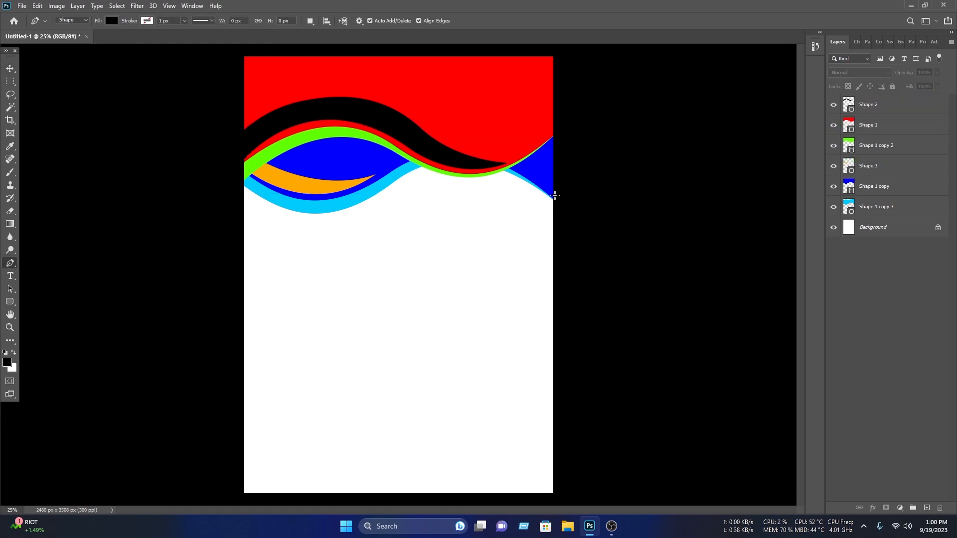
left_click(556, 198)
left_click_drag(514, 171, 492, 169)
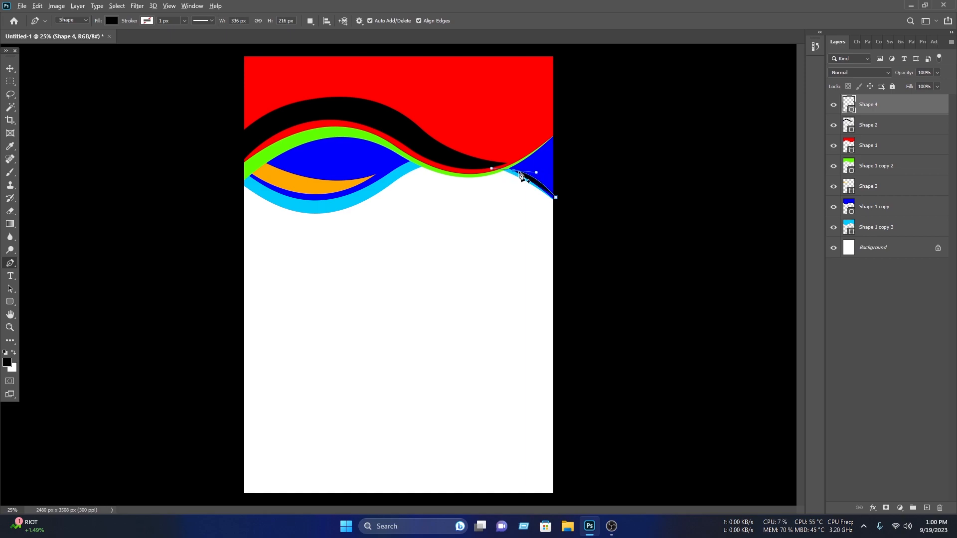
left_click_drag(563, 185, 598, 255)
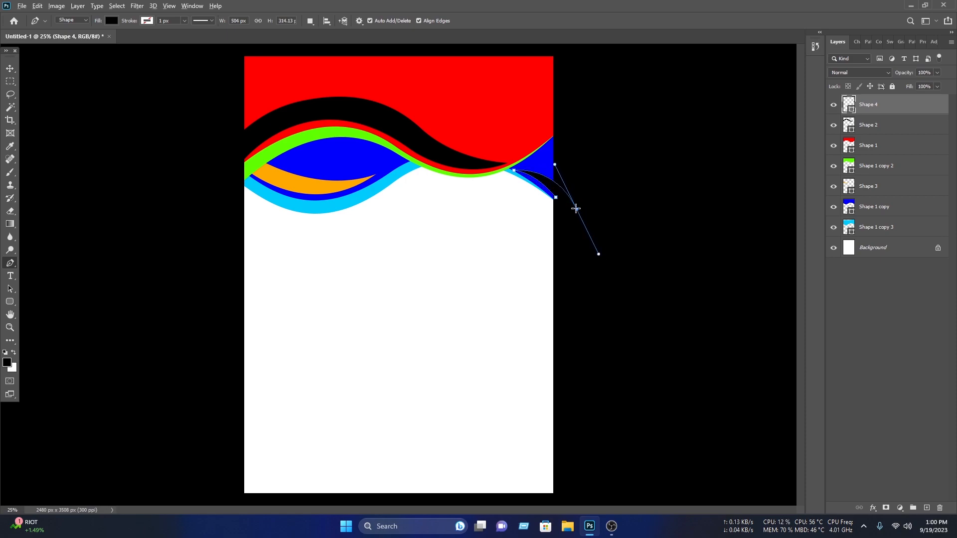
left_click(576, 208, "alt")
left_click(10, 68)
left_click(199, 122)
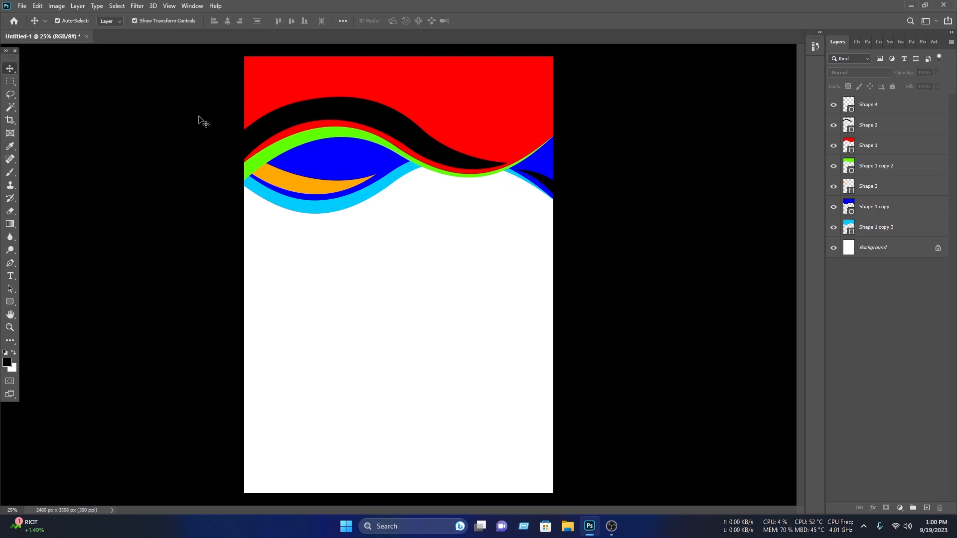
- Unlock the Background layer and enable a Color Overlay instead of the Gradient Overlay in its layer style
left_click(937, 249)
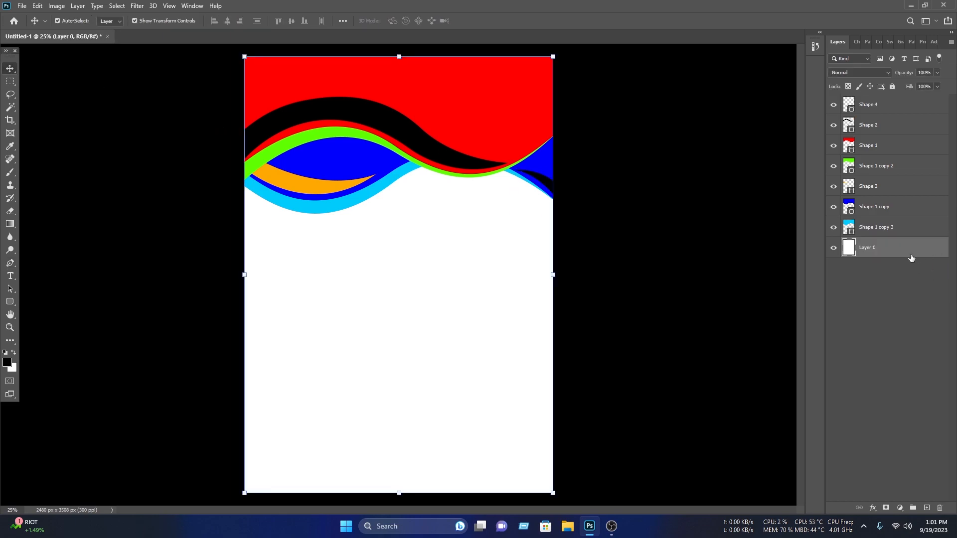
right_click(904, 253)
left_click(797, 107)
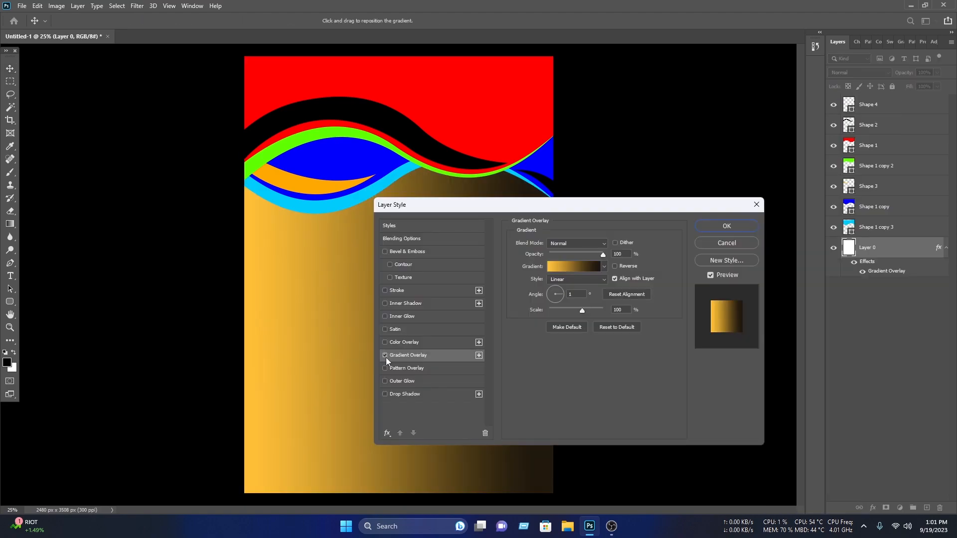
left_click(385, 355)
left_click(384, 342)
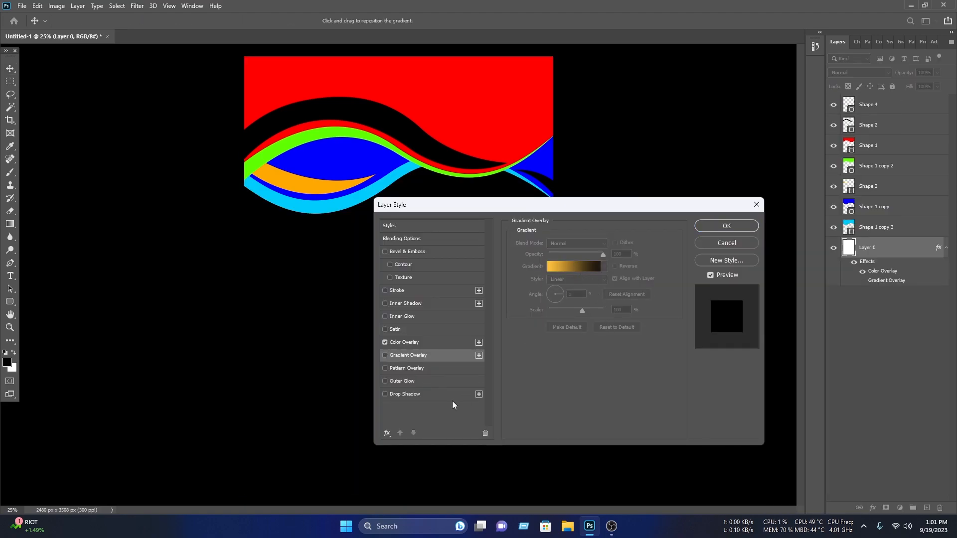
- Set the background's Color Overlay to dark green and apply the layer style
left_click(438, 343)
left_click(616, 245)
left_click(329, 155)
left_click(357, 144)
left_click_drag(669, 208, 674, 291)
left_click(768, 204)
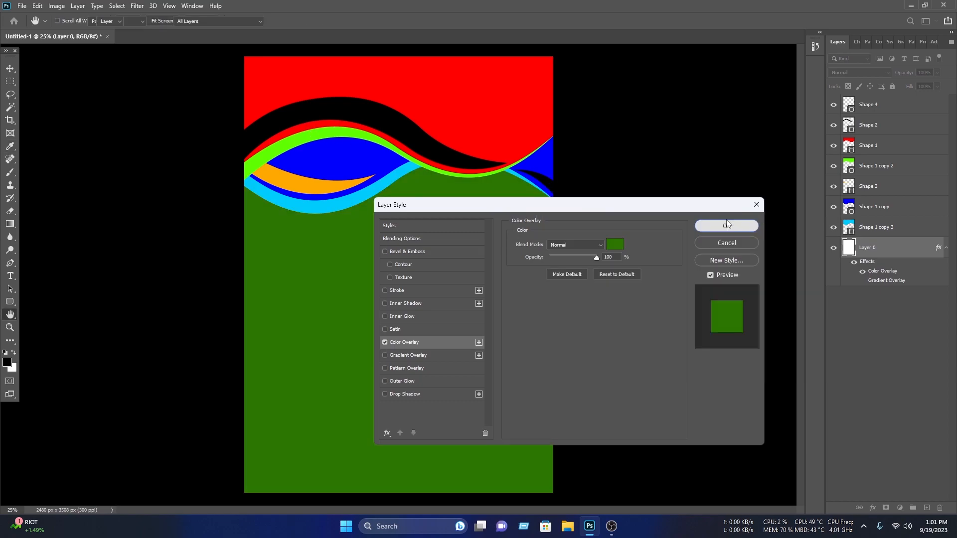
left_click(732, 223)
- Lock the background, both blue waves, the orange swoosh and the small black swoosh, leaving the black band, red wave and green wave unlocked
left_click(892, 86)
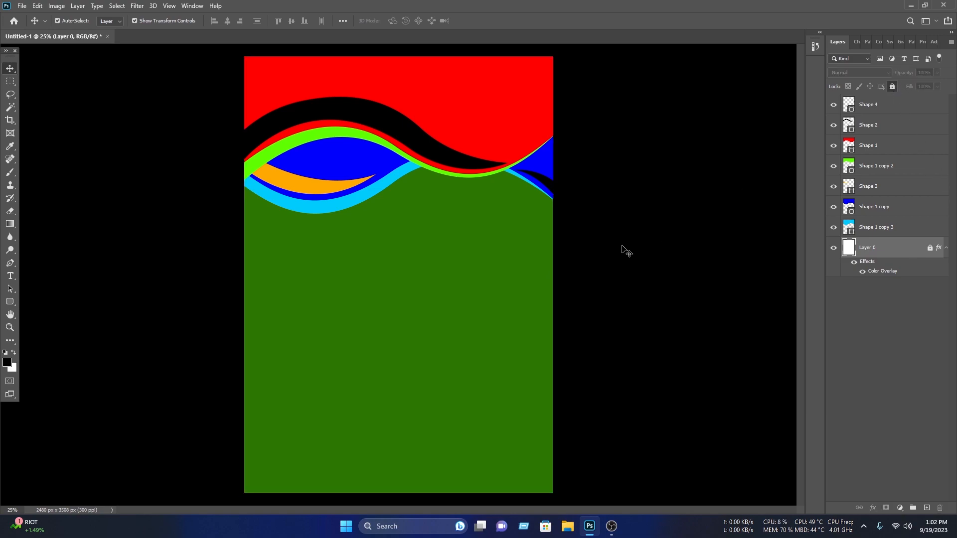
left_click_drag(348, 215, 334, 162)
left_click(892, 87)
left_click_drag(551, 228, 550, 161)
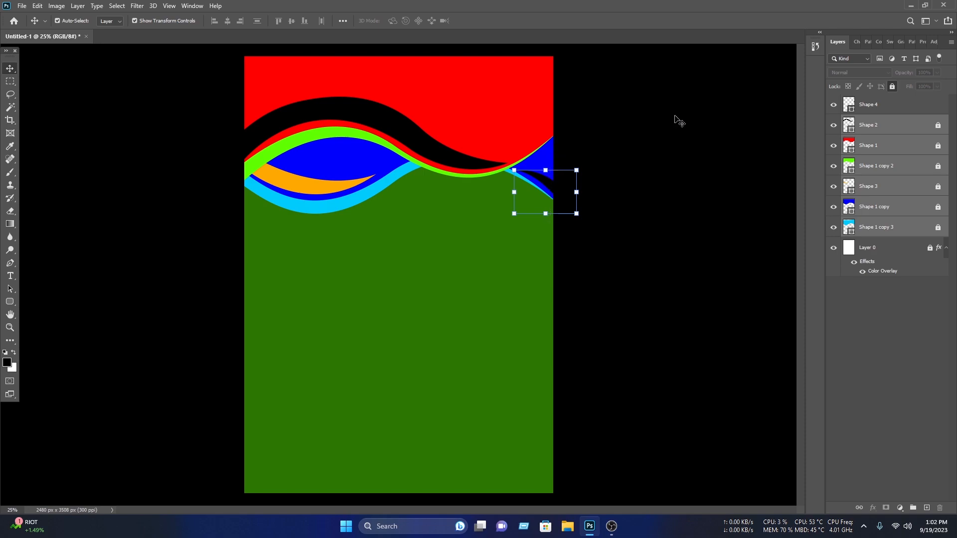
left_click(892, 87)
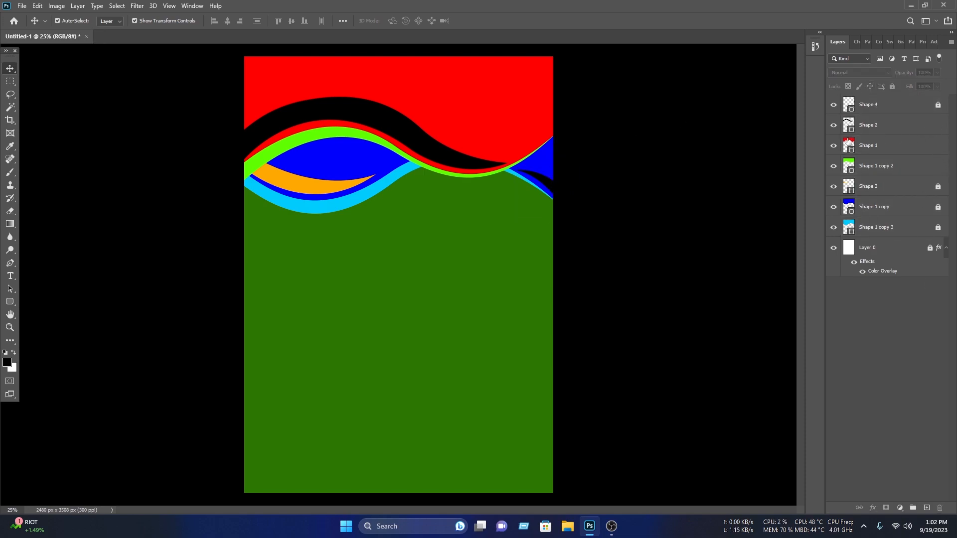
- Duplicate the black band, red wave and green wave onto the lower half of the page and flip the copies vertically
left_click_drag(496, 209, 485, 357)
right_click(451, 339)
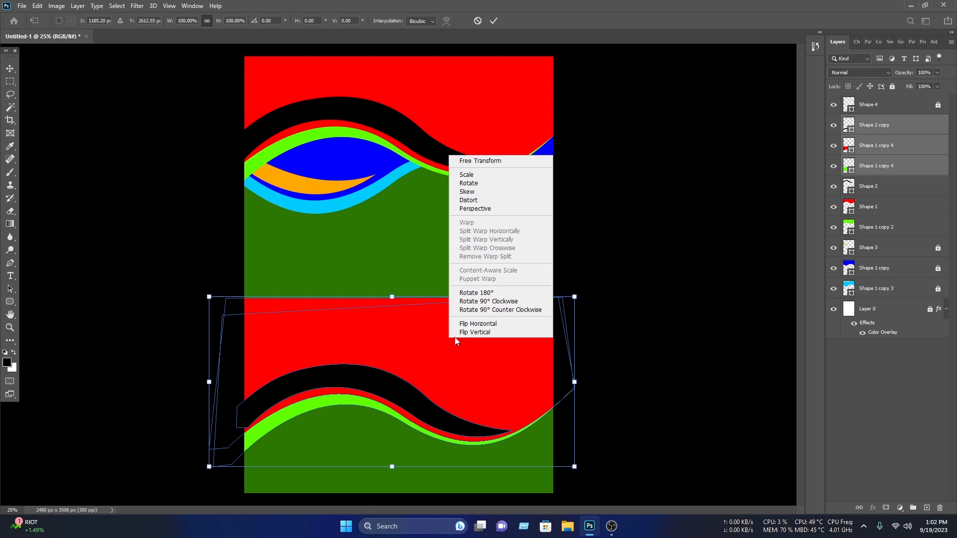
left_click(467, 333)
- Scale the flipped wave copies down and place them in the page's lower-left corner
left_click_drag(465, 379, 461, 456)
left_click_drag(570, 459, 375, 459)
left_click_drag(333, 461, 352, 483)
left_click_drag(399, 455, 330, 470)
key("Return")
left_click(491, 396)
left_click_drag(330, 470, 325, 470)
- Unlock all the locked shape layers and the background layer
left_click(434, 300)
left_click(482, 118)
left_click(610, 165)
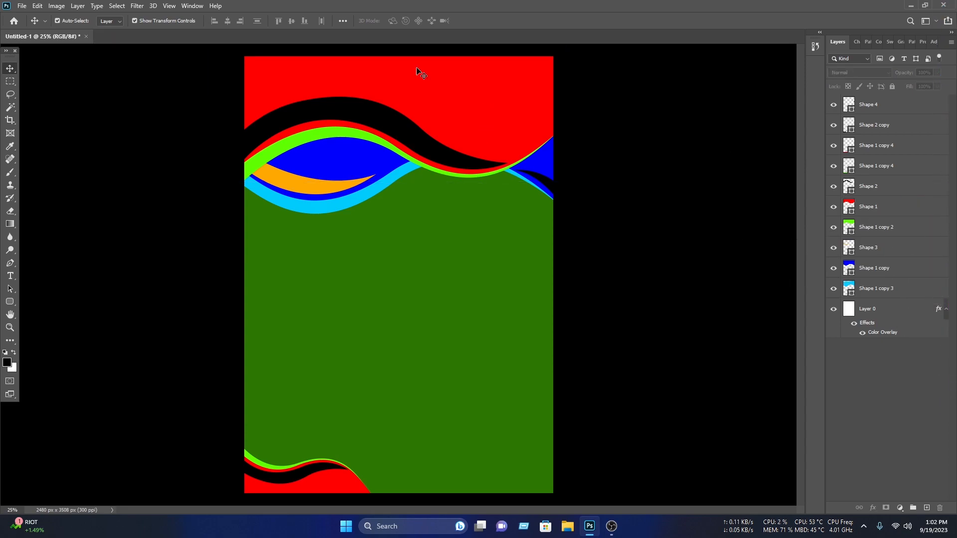
- Recolour the large red header wave to blue 0024ff
left_click(426, 84)
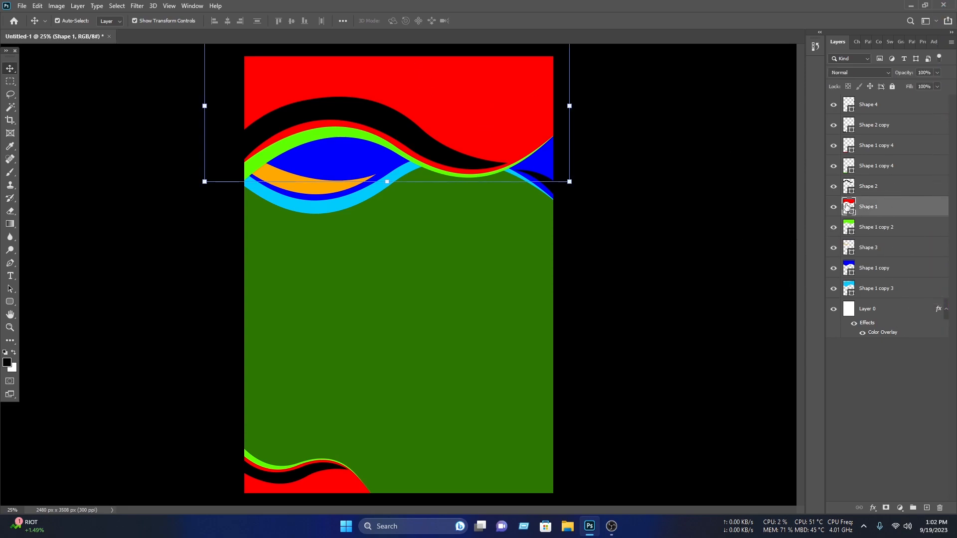
double_click(846, 207)
left_click(679, 252)
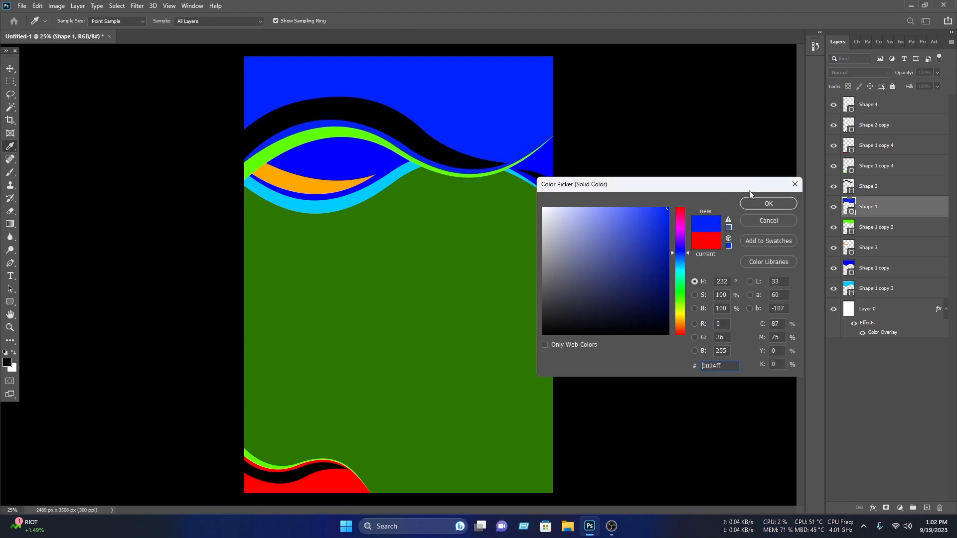
left_click(769, 204)
left_click(733, 160)
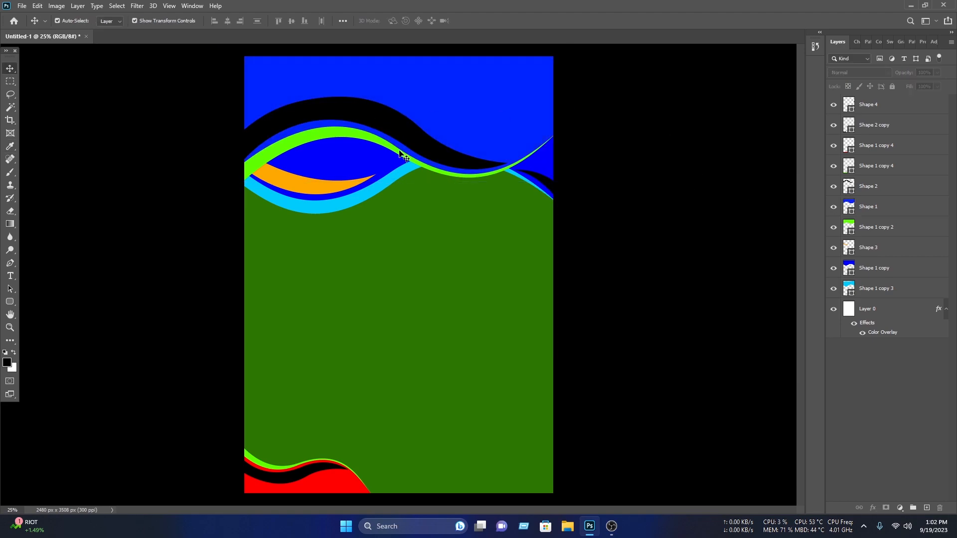
- Recolour the header's green wave to cyan 00e4ff
left_click(351, 143)
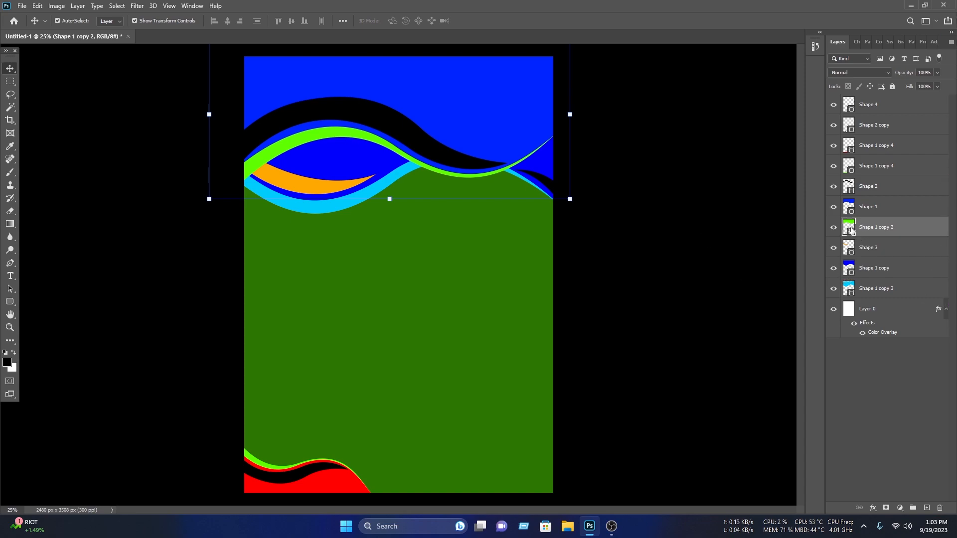
double_click(851, 229)
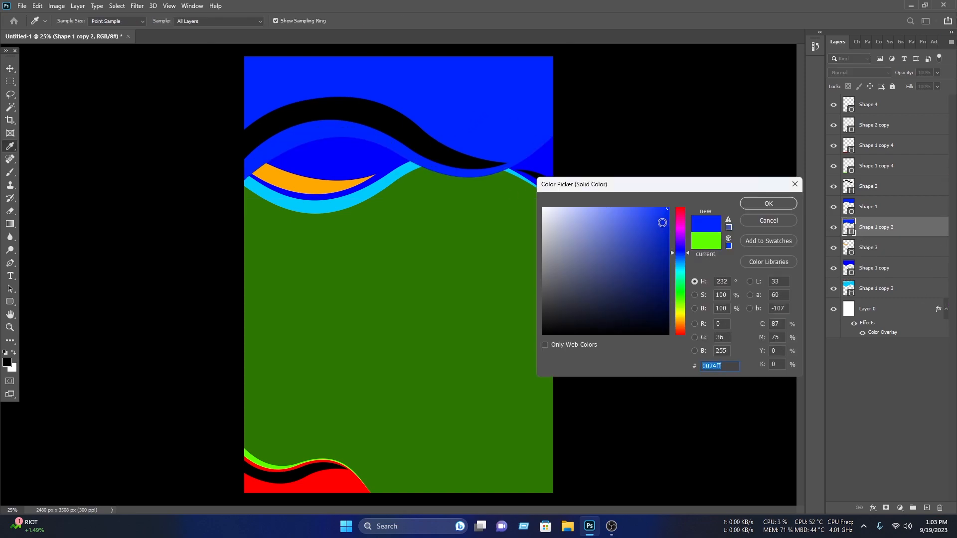
left_click_drag(681, 253, 682, 269)
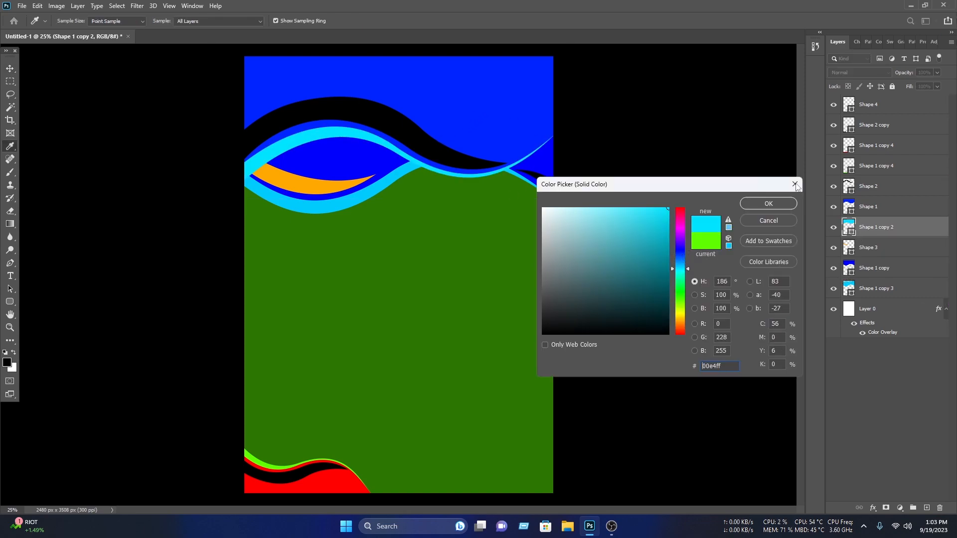
left_click(768, 204)
key("v")
- Recolour the dark blue wave behind the orange swoosh to a lighter medium blue
left_click(551, 167)
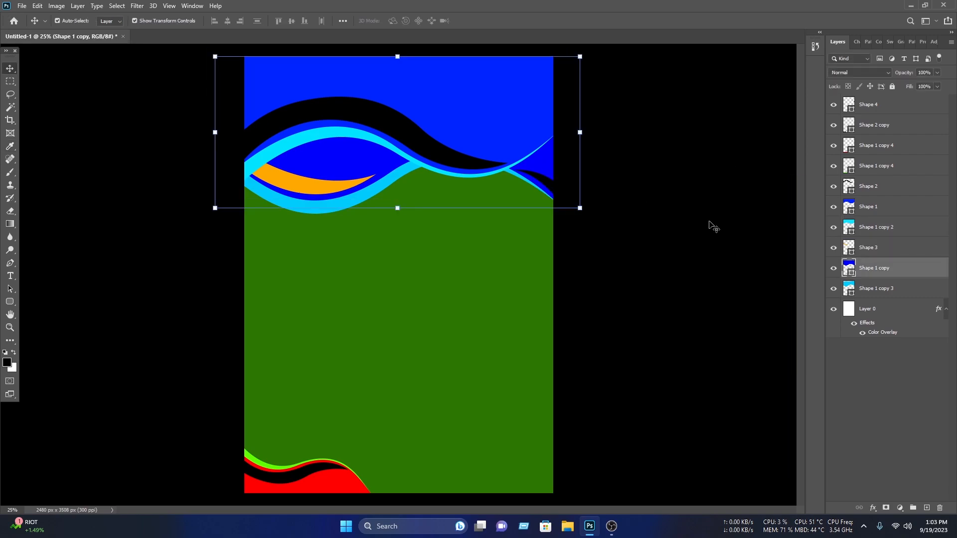
double_click(850, 268)
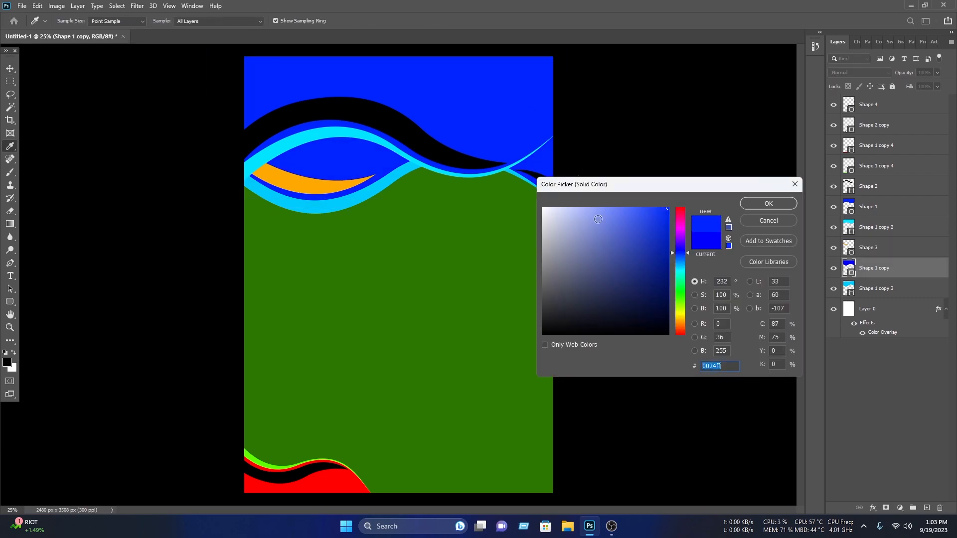
left_click_drag(684, 262, 684, 259)
left_click(771, 207)
left_click(703, 187)
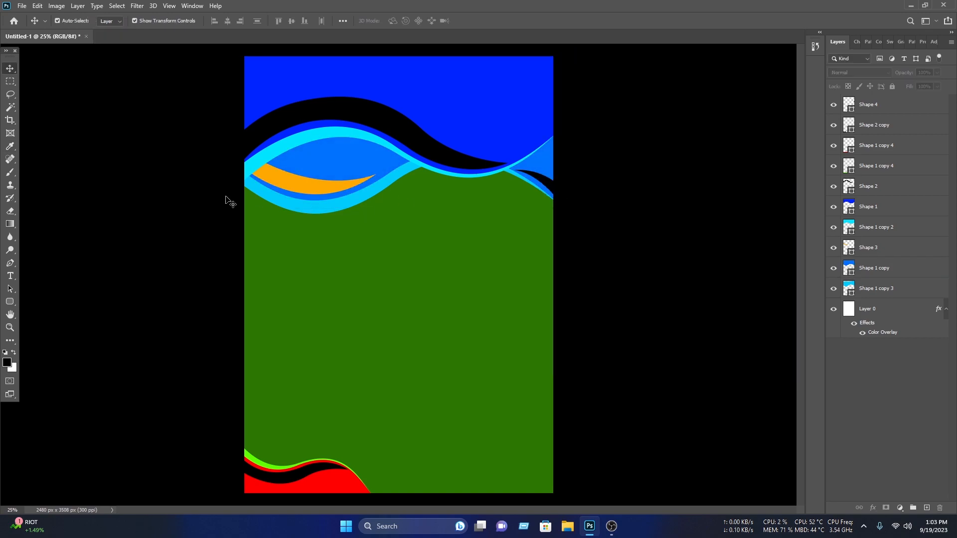
- Recolour the orange swoosh to light blue 00a8ff
left_click(325, 185)
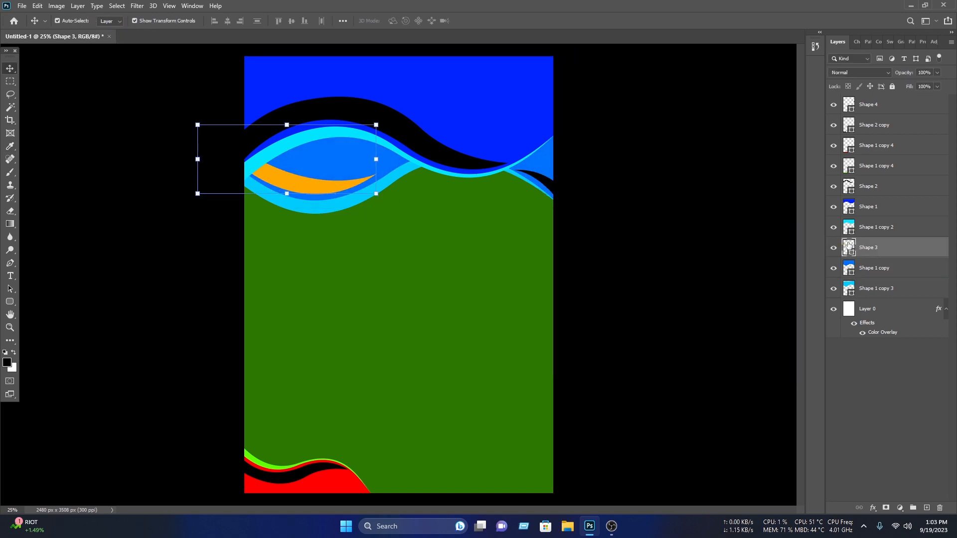
double_click(849, 246)
left_click(549, 173)
left_click_drag(682, 267, 687, 264)
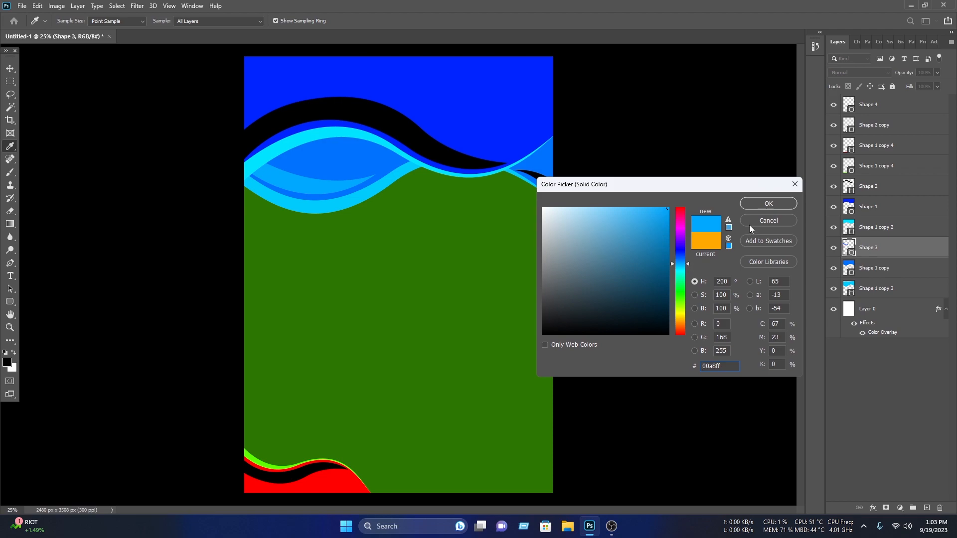
left_click(769, 203)
- Recolour the header's black curved band to light blue 00b4ff
left_click(415, 135)
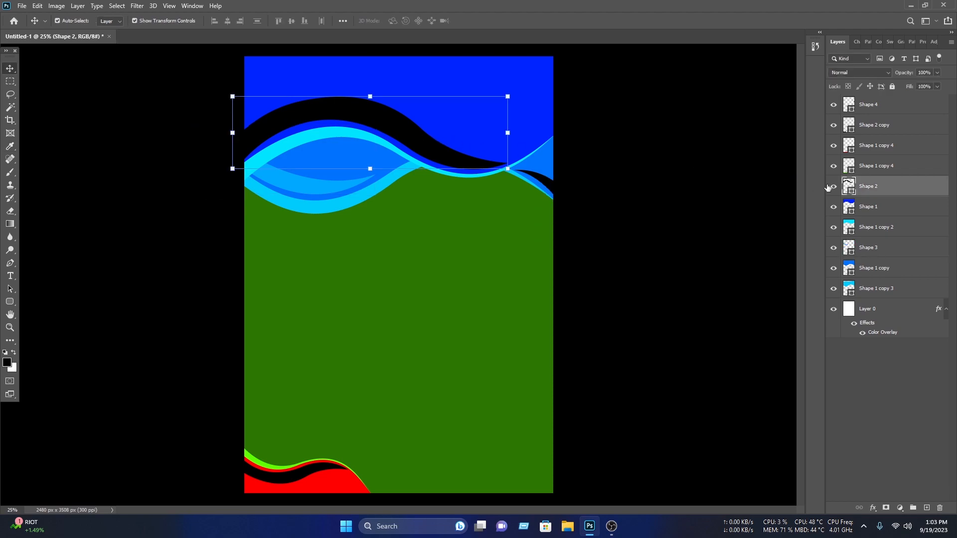
double_click(849, 185)
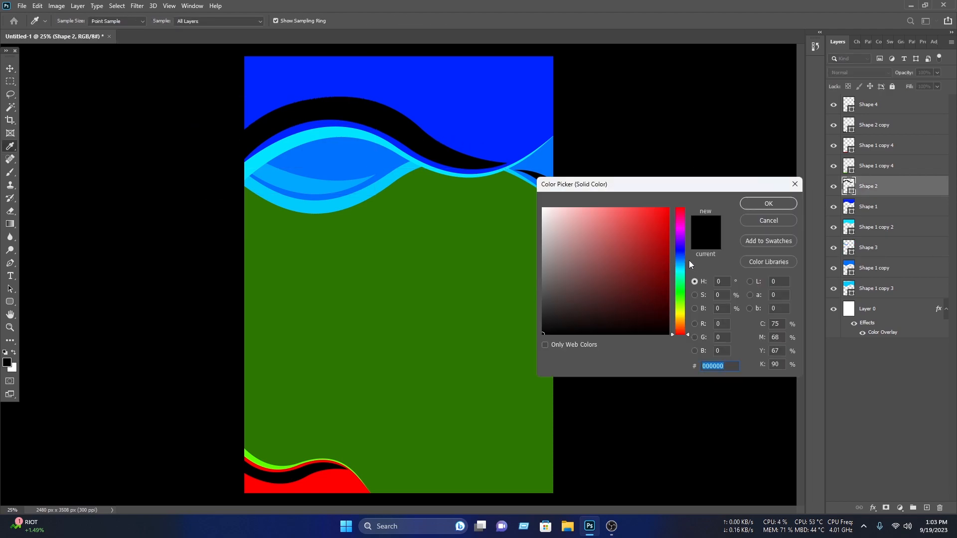
left_click(683, 268)
left_click_drag(685, 270, 684, 262)
left_click_drag(605, 212, 679, 193)
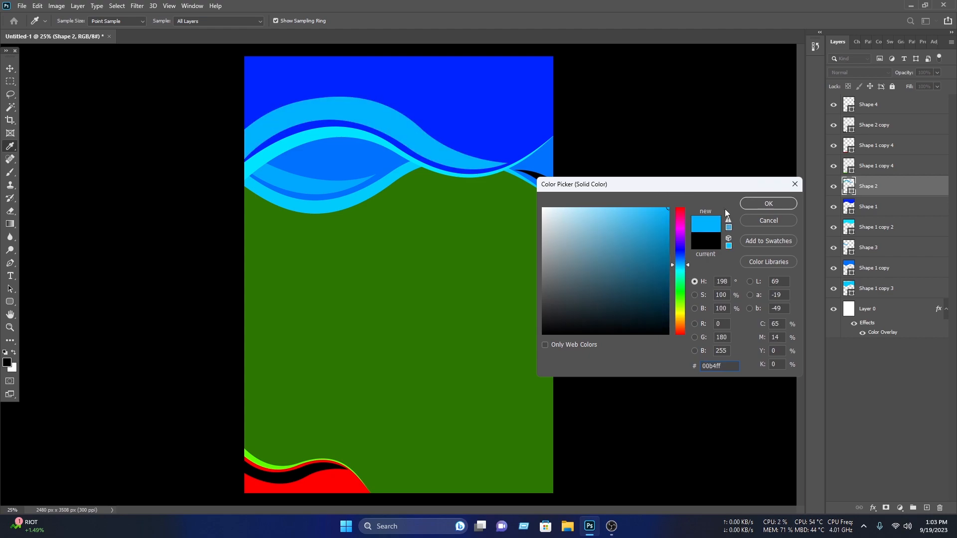
left_click(768, 204)
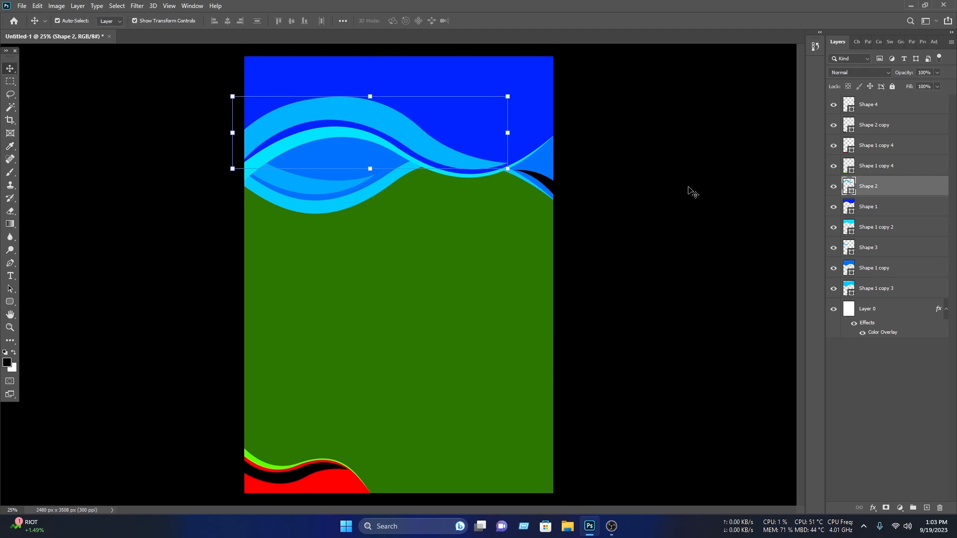
- Recolour the small black swoosh at the page's right edge with the light blue sampled from the curved band
left_click(548, 186)
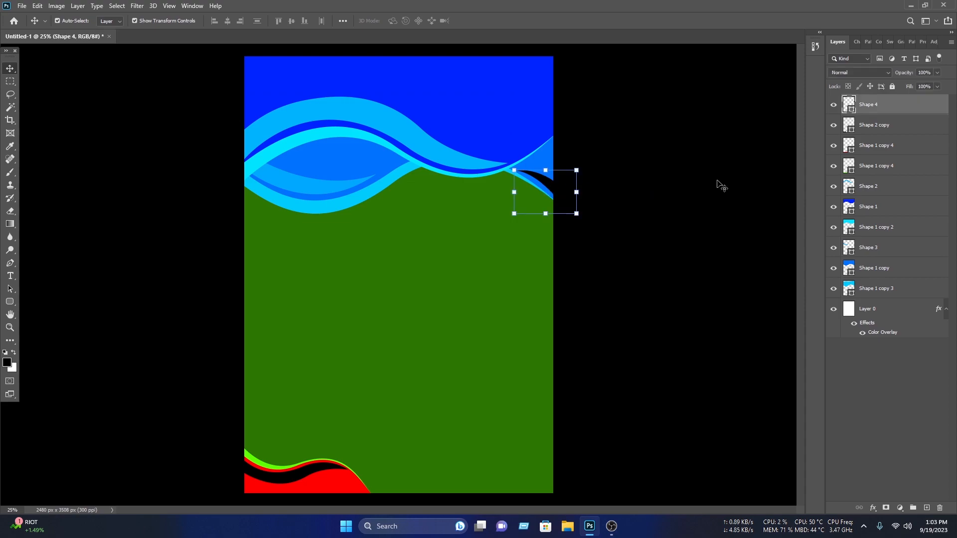
double_click(847, 103)
left_click(432, 157)
left_click(769, 204)
- Apply a Gradient Overlay to the large blue header wave using the Blue_20 preset from the Blues group
left_click(903, 203)
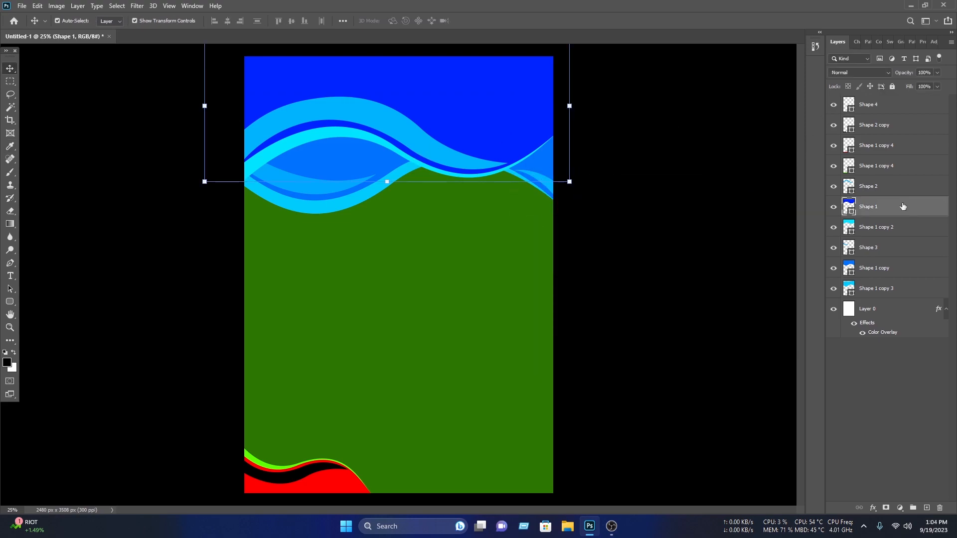
right_click(874, 211)
left_click(872, 107)
left_click(405, 356)
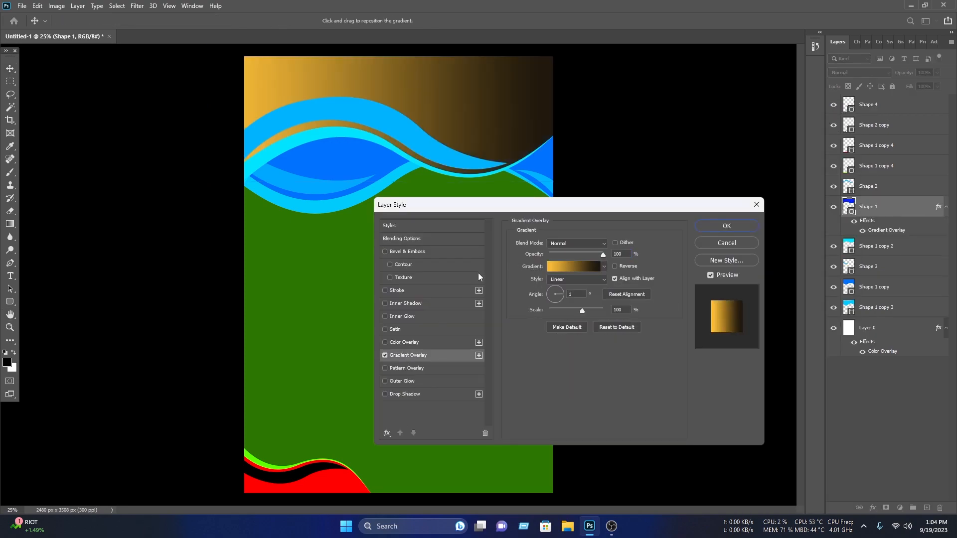
left_click(575, 266)
left_click(344, 204)
scroll(393, 222, "down", 1)
left_click(371, 244)
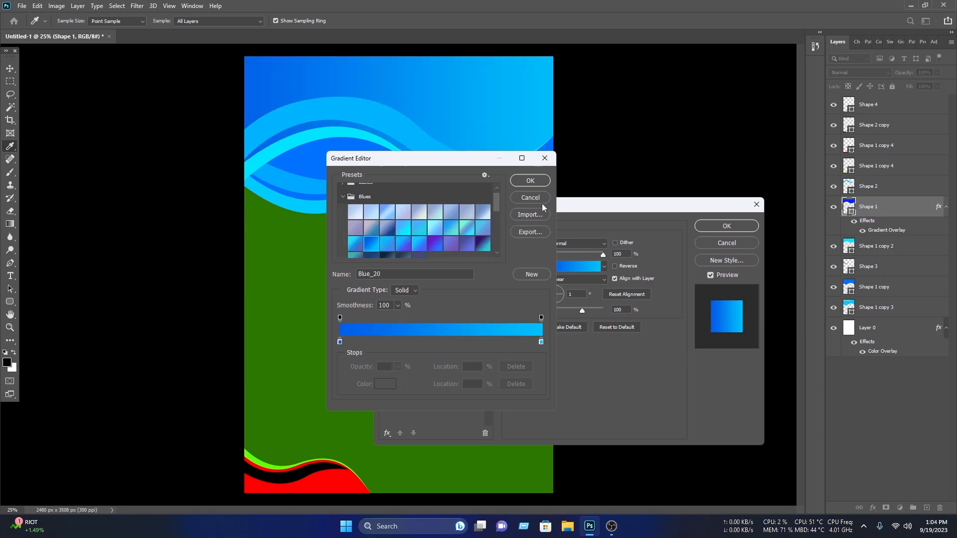
left_click(530, 180)
left_click(727, 225)
key("v")
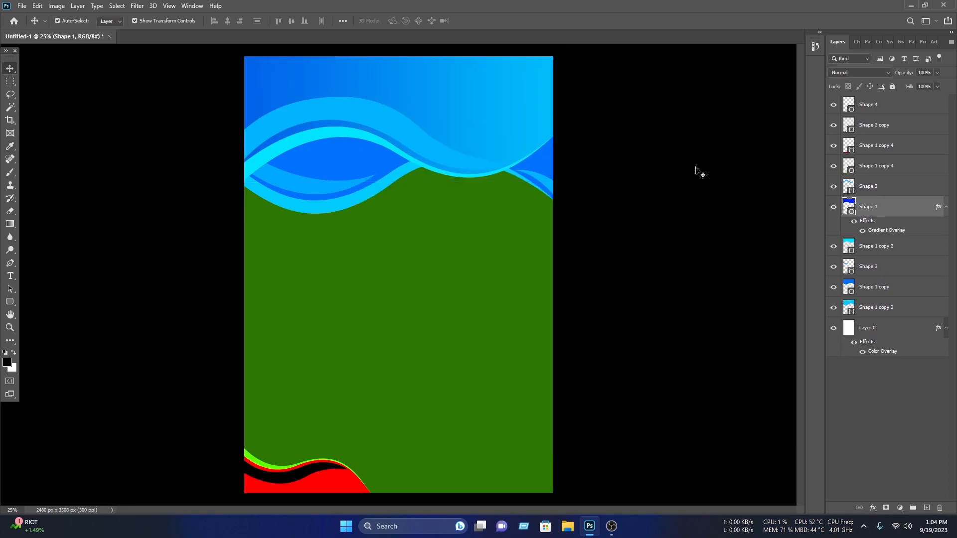
left_click(667, 374)
- Apply a Gradient Overlay with the same linear blue gradient to the red wave in the page's lower-left corner
left_click(299, 484)
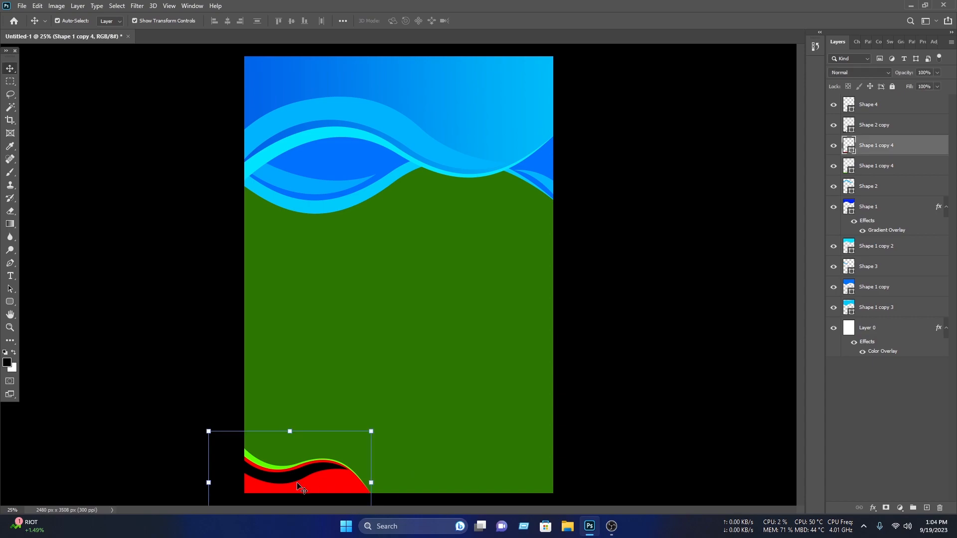
right_click(925, 160)
left_click(847, 108)
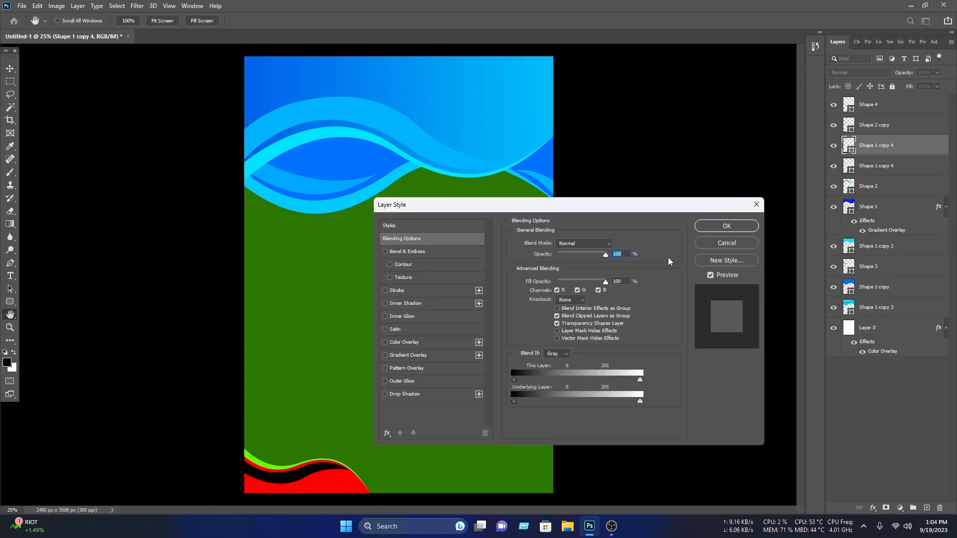
left_click(418, 355)
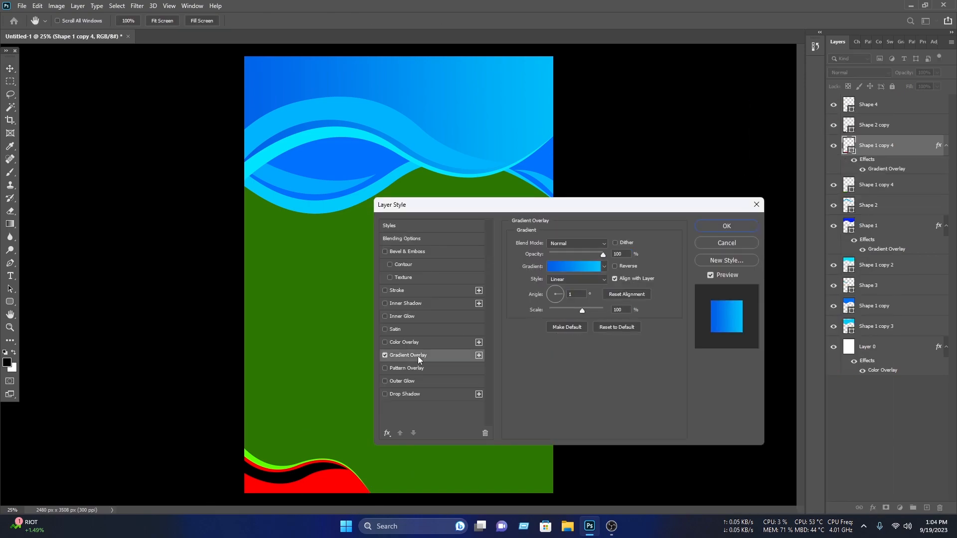
left_click(738, 222)
left_click(379, 426)
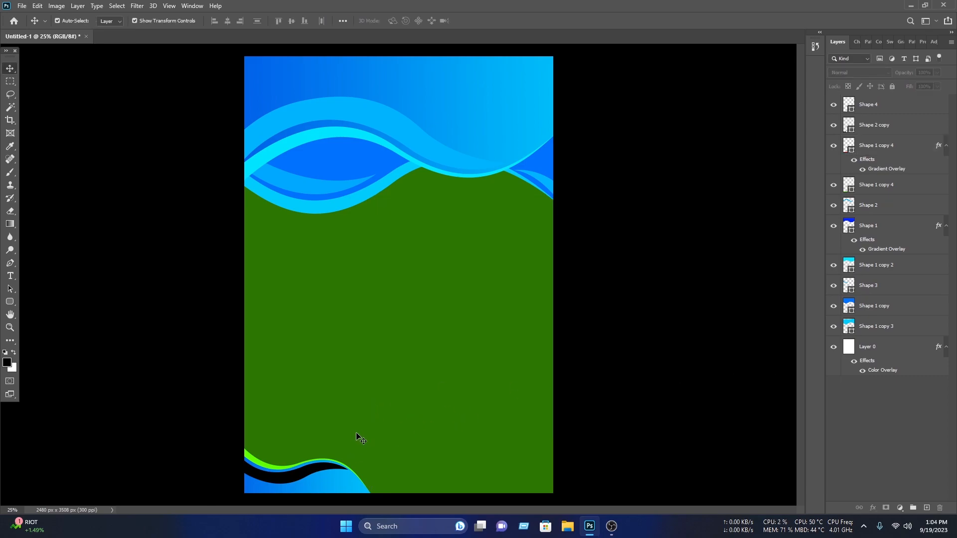
- Recolour the black swoosh in the lower-left corner wave to the header band's light blue 00b4ff
left_click(293, 478)
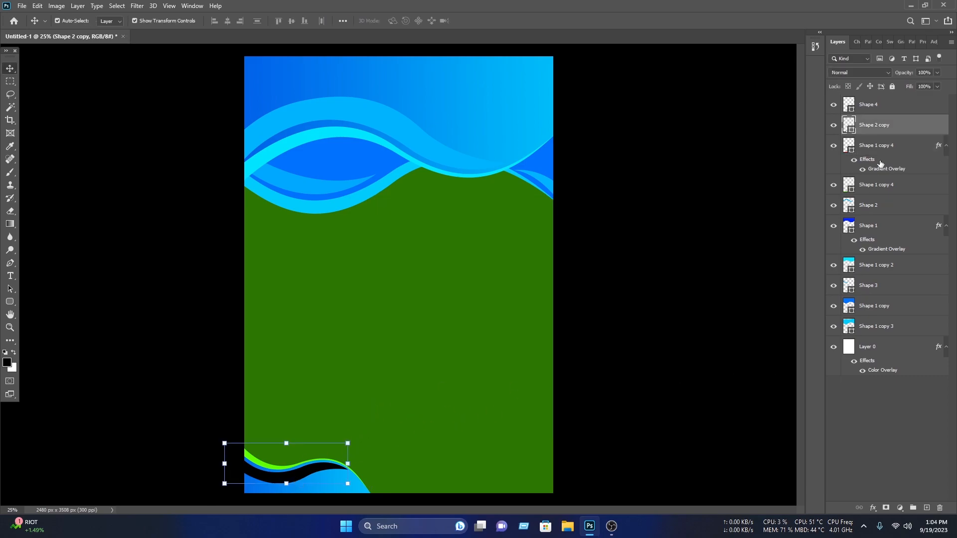
double_click(846, 127)
left_click(397, 122)
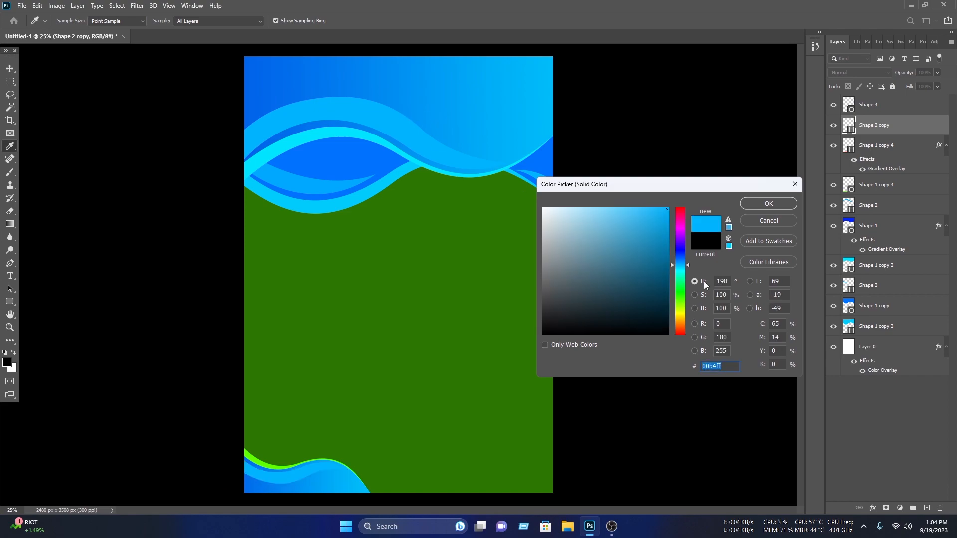
left_click(664, 239)
left_click_drag(668, 241, 669, 208)
left_click(778, 205)
left_click(722, 171)
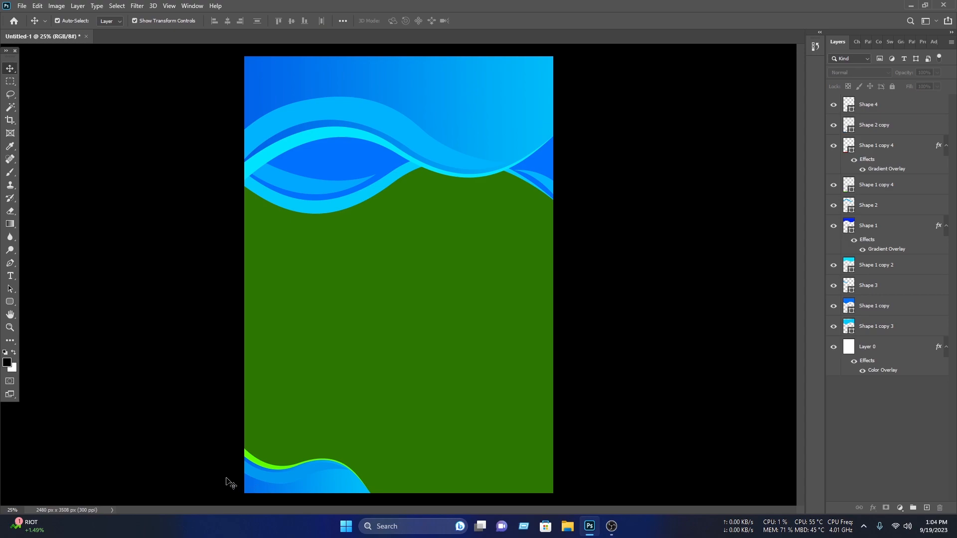
- Recolour the green edge strip of the lower-left corner wave to cyan 00e4ff sampled from the header
left_click(258, 466)
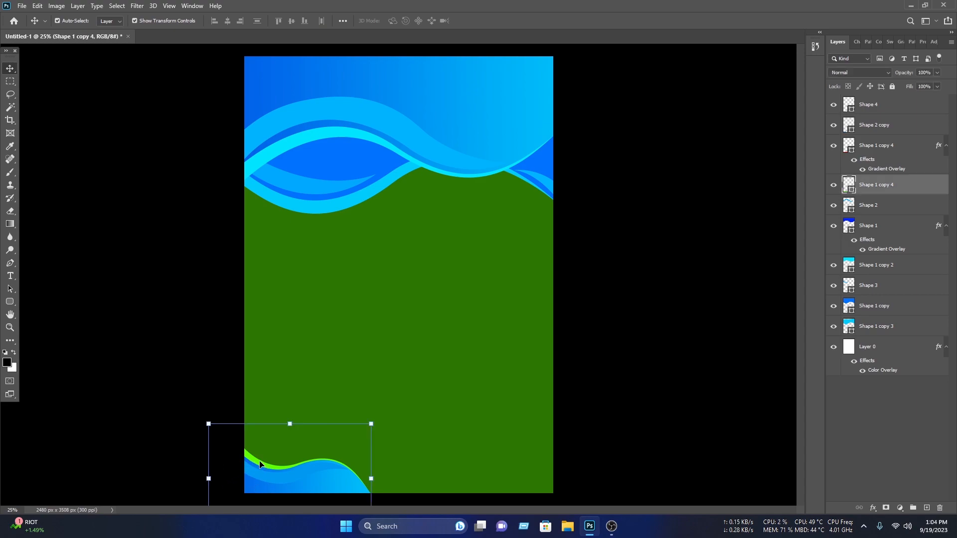
double_click(847, 186)
left_click(340, 134)
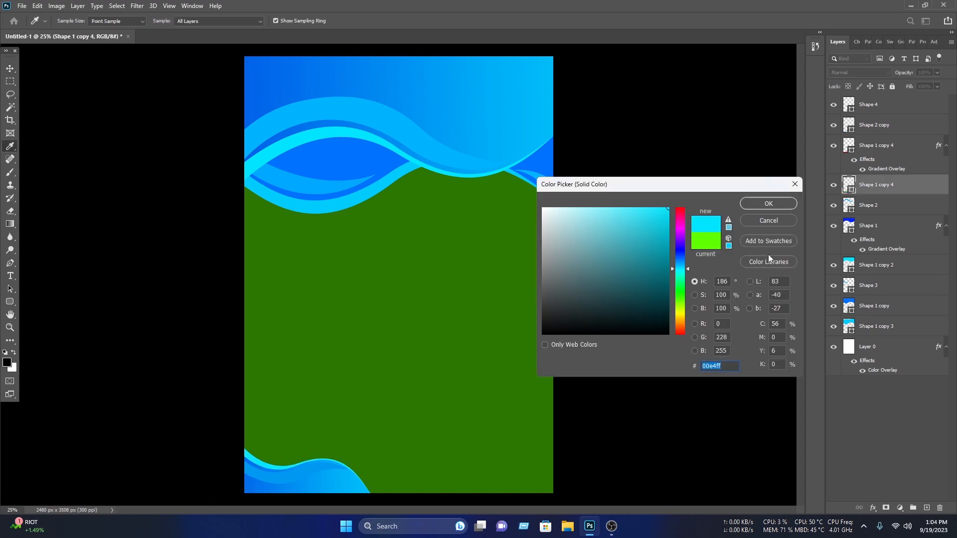
left_click(766, 206)
- Change the page background's Color Overlay from green to dark navy 002a5d
left_click(415, 303)
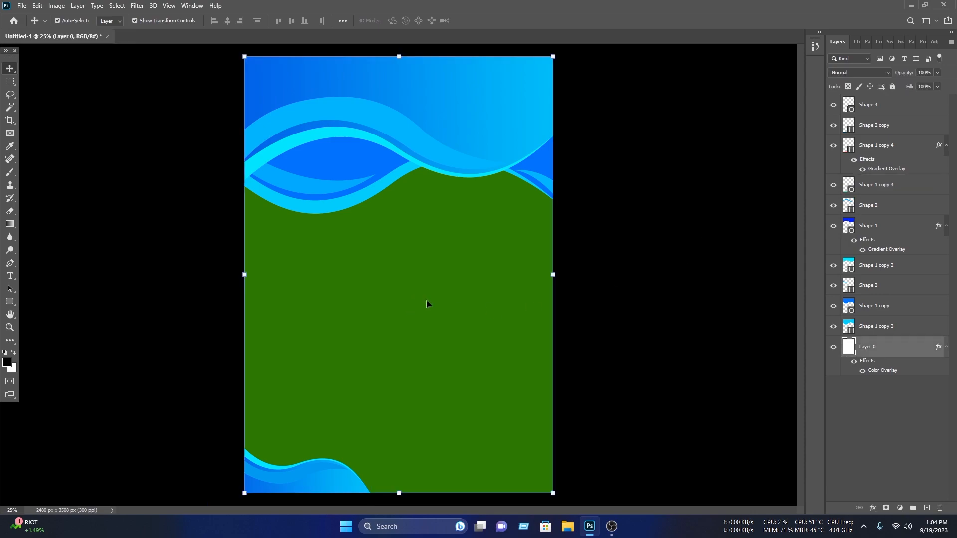
double_click(846, 340)
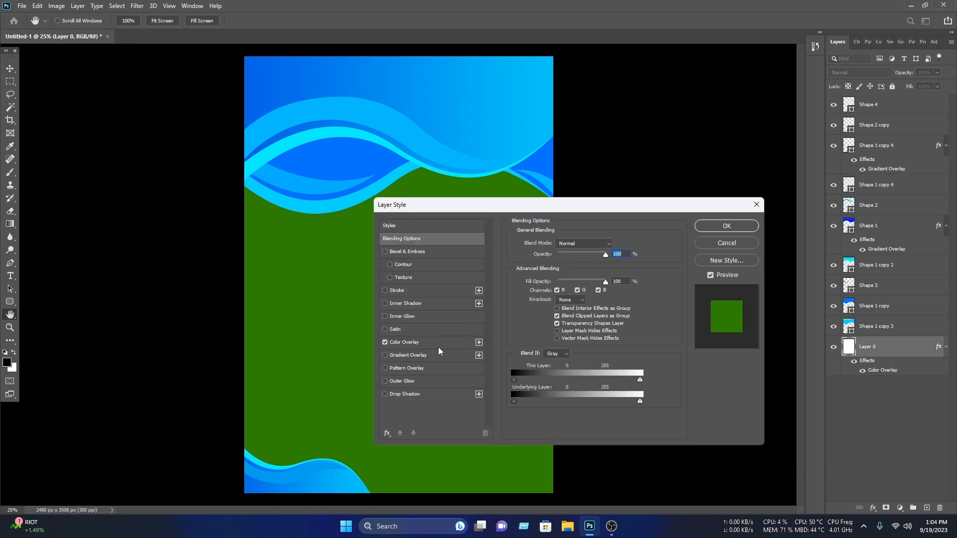
left_click(408, 342)
left_click(614, 247)
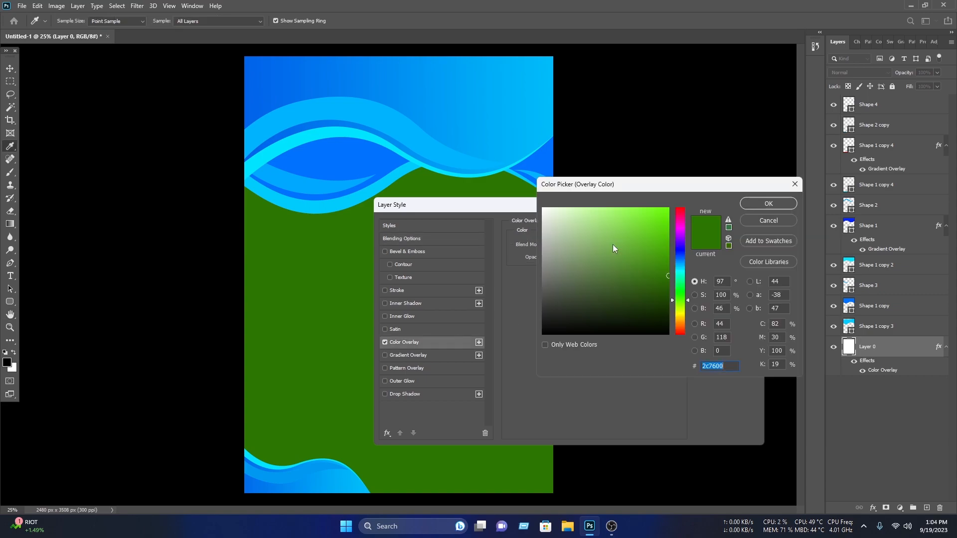
left_click(378, 152)
mouse_move(655, 270)
left_mouse_down()
mouse_move(671, 299)
mouse_move(698, 298)
mouse_move(700, 288)
left_mouse_up()
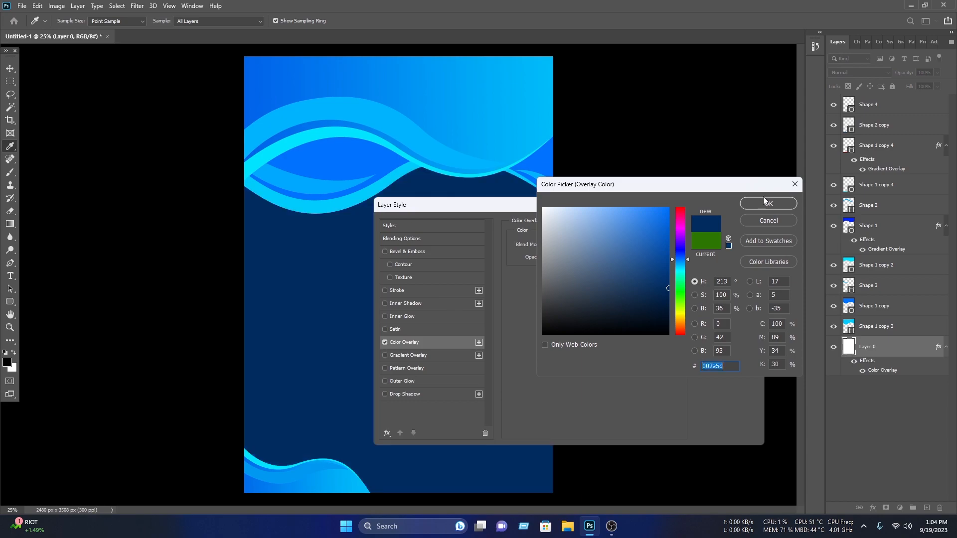
left_click(765, 203)
left_click(736, 226)
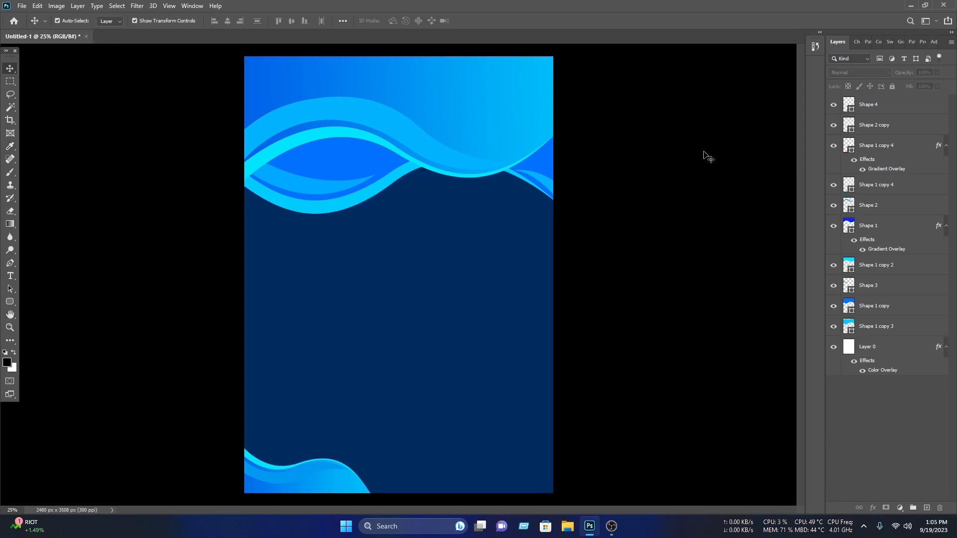
- Lock the background layer
left_click(492, 269)
left_click(892, 86)
left_click(687, 128)
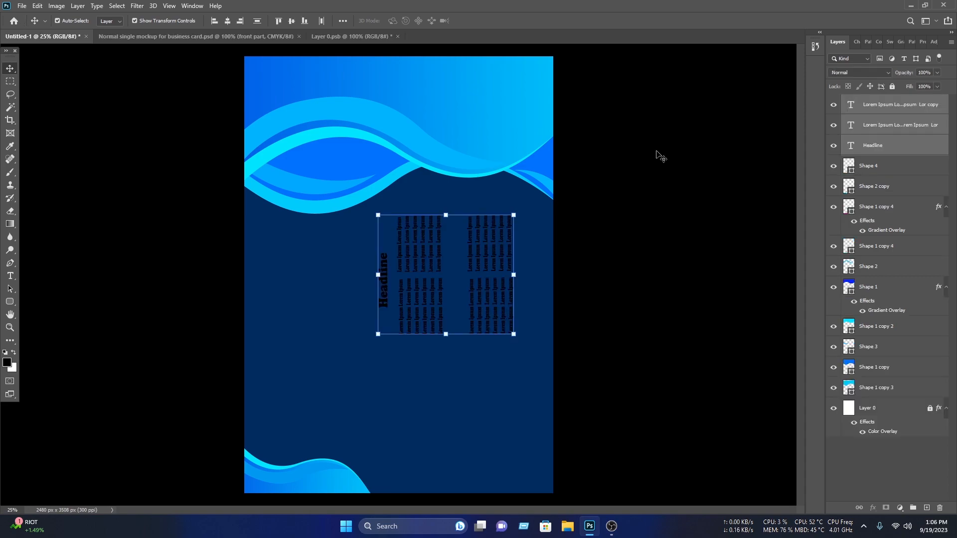
- Recolour the first Lorem Ipsum text layer to white ffffff
left_click(658, 155)
left_click(445, 318)
double_click(442, 312)
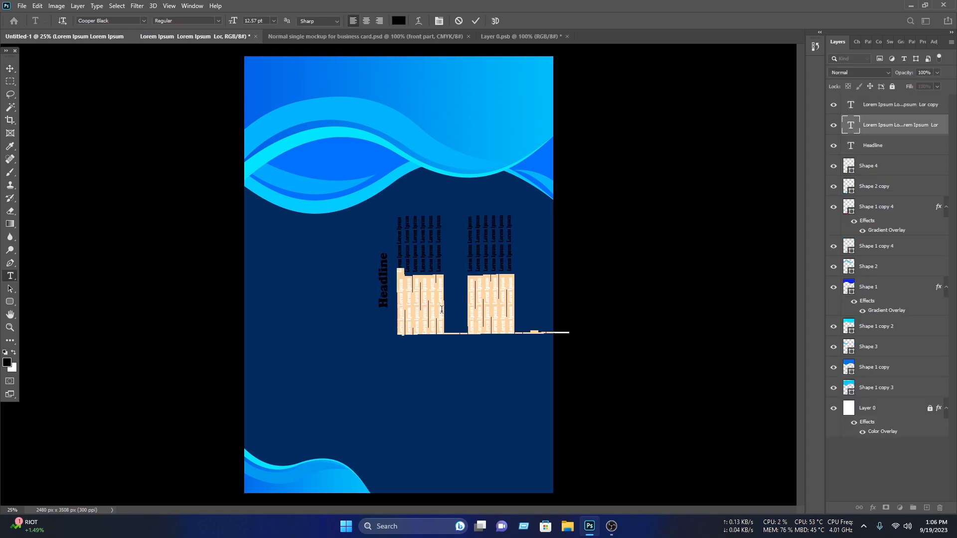
left_click(400, 21)
type("ffffff")
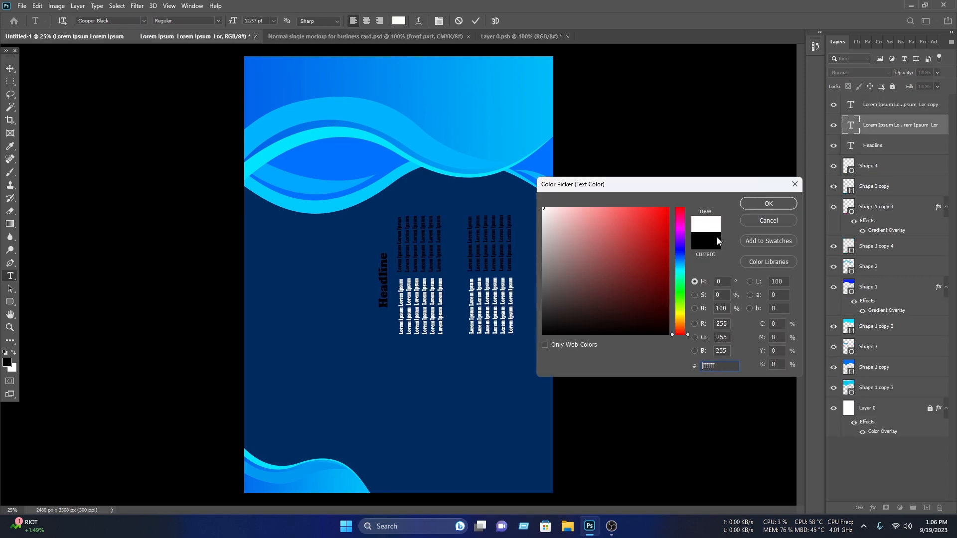
left_click(782, 208)
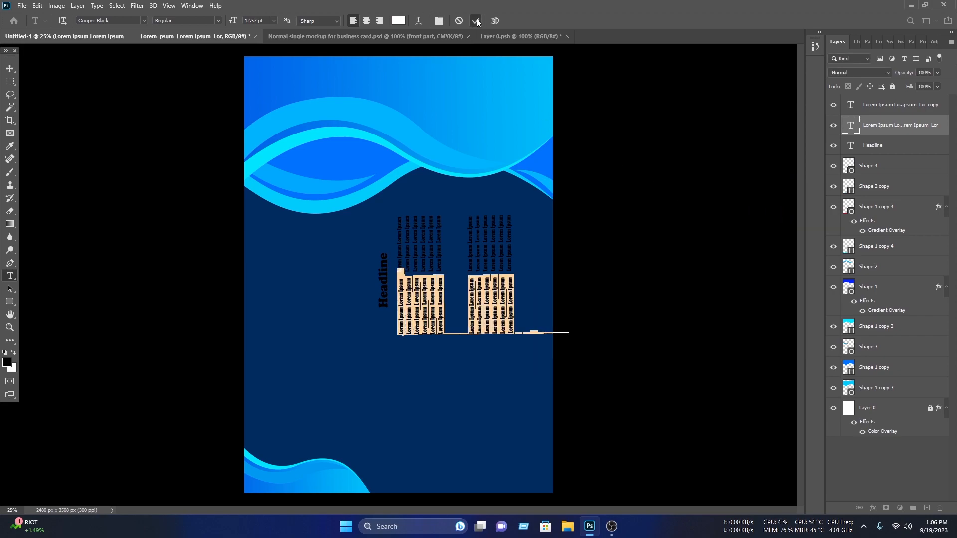
left_click(476, 21)
- Recolour the second Lorem Ipsum text layer and the Headline text to white
double_click(496, 224)
left_click(399, 21)
left_click(767, 204)
double_click(384, 281)
left_click(399, 20)
left_click(767, 205)
- Rotate the Headline and both Lorem Ipsum text layers to read horizontally and place them in the page's left half below the header
left_click_drag(364, 344, 508, 346)
left_click_drag(485, 279, 381, 322)
left_click_drag(400, 386, 429, 416)
left_click_drag(409, 274, 401, 261)
key("Return")
left_click_drag(429, 409, 309, 236)
left_click_drag(422, 235, 414, 246)
left_click(494, 21)
left_click(617, 180)
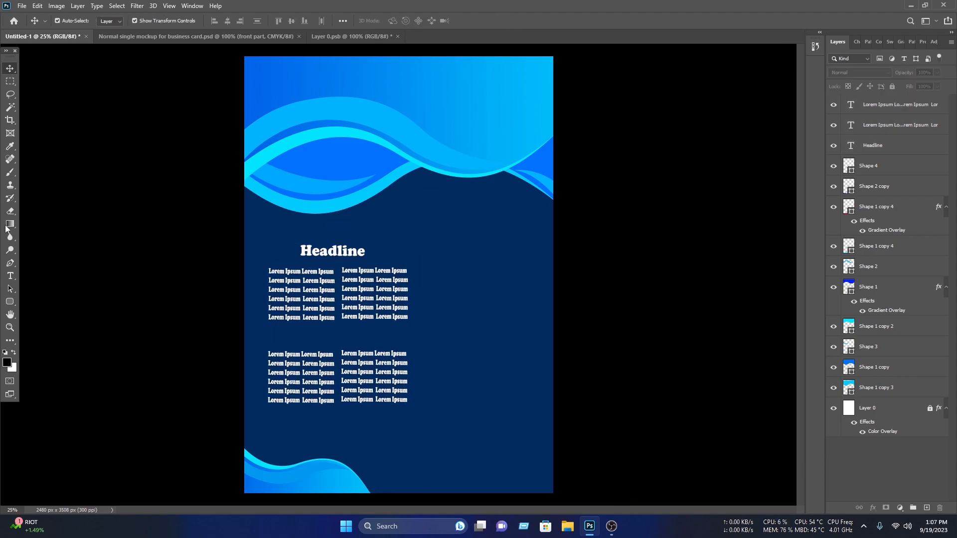
- Draw a vertical rounded-rectangle divider about 24 x 1380 px beside the text, fill it white and shift it slightly left
left_click(15, 299)
left_click_drag(428, 255, 430, 424)
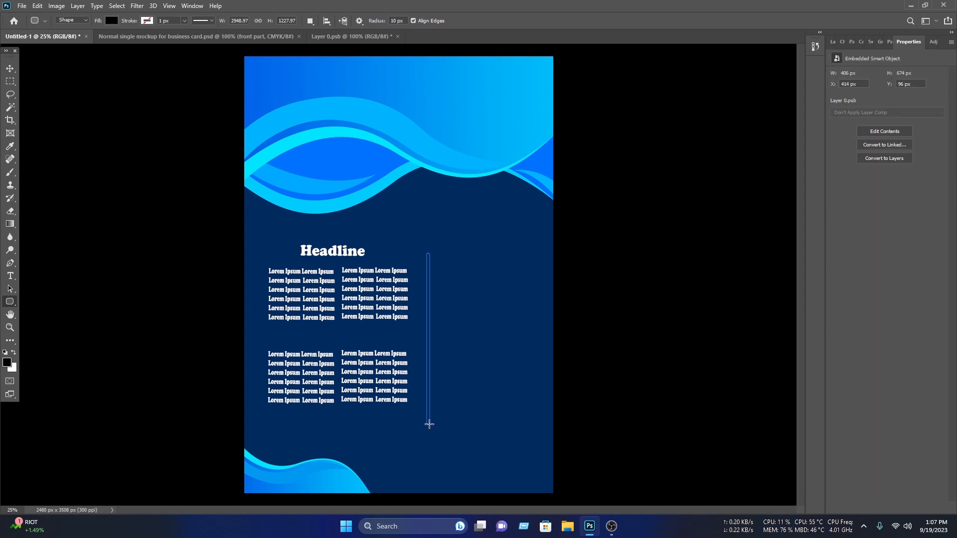
left_click(112, 20)
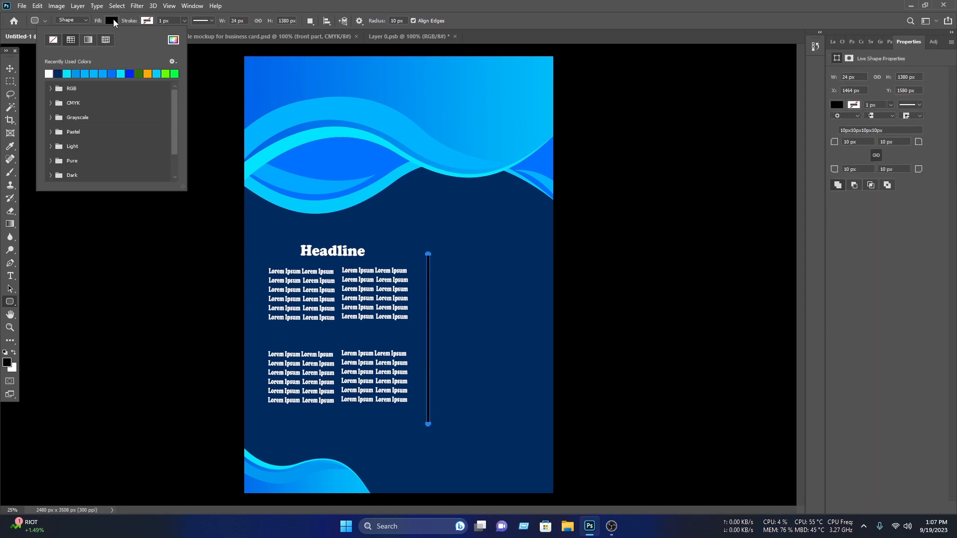
left_click(9, 68)
left_click(429, 342)
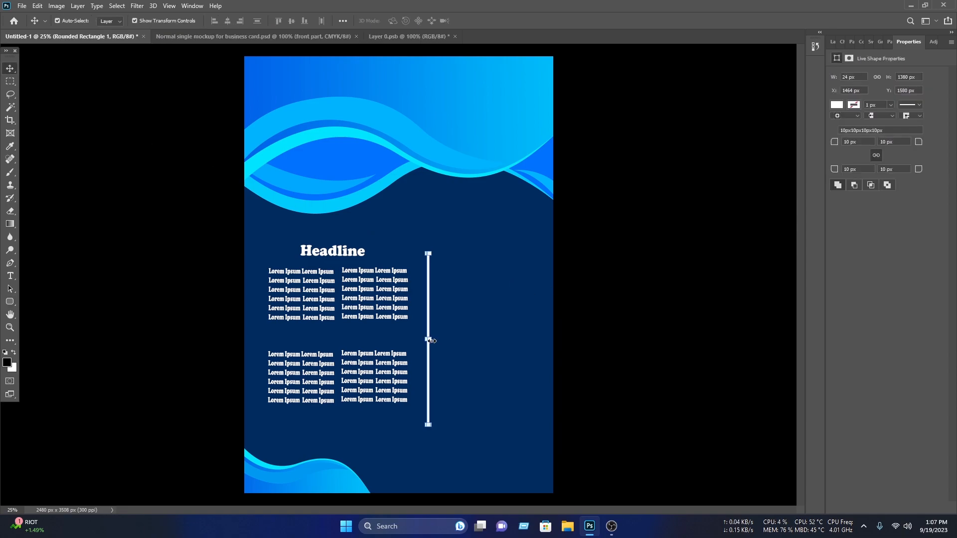
left_click_drag(431, 341, 419, 357)
left_click(493, 22)
- Scale the Headline and Lorem Ipsum text to about 95%, shift it left, and move the white divider closer to it
left_click_drag(244, 242, 367, 374)
left_click_drag(374, 291, 364, 292)
left_click_drag(401, 244, 394, 252)
left_click_drag(351, 298, 357, 299)
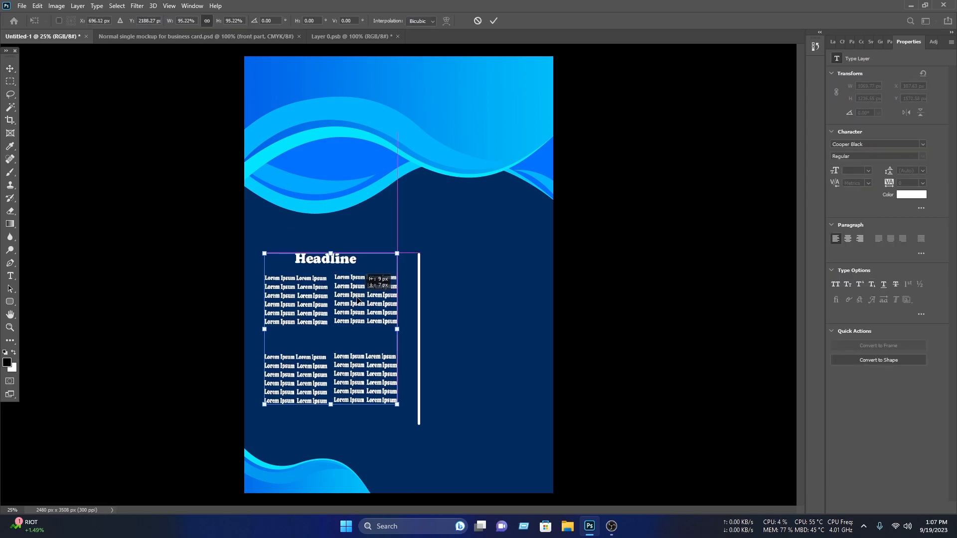
left_click(493, 20)
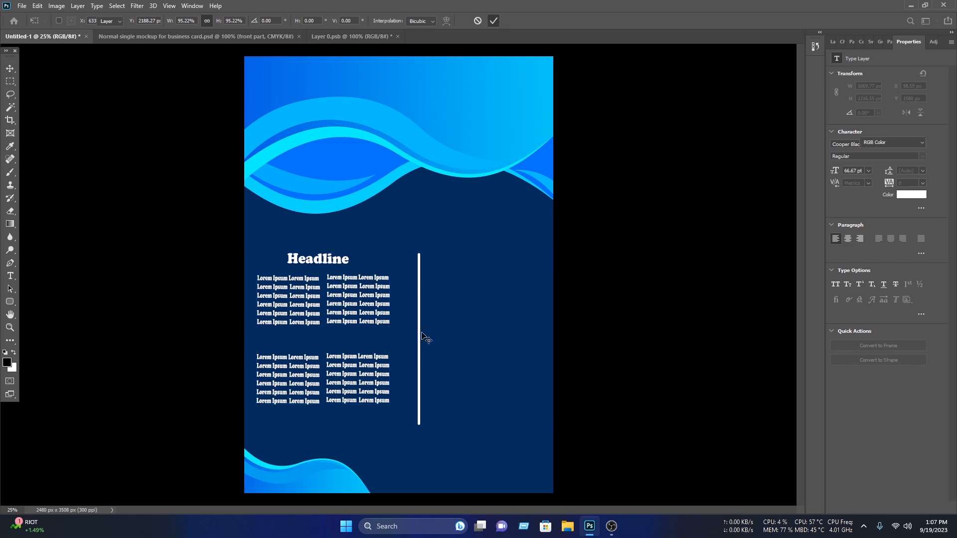
left_click_drag(421, 335, 398, 333)
left_click(609, 249)
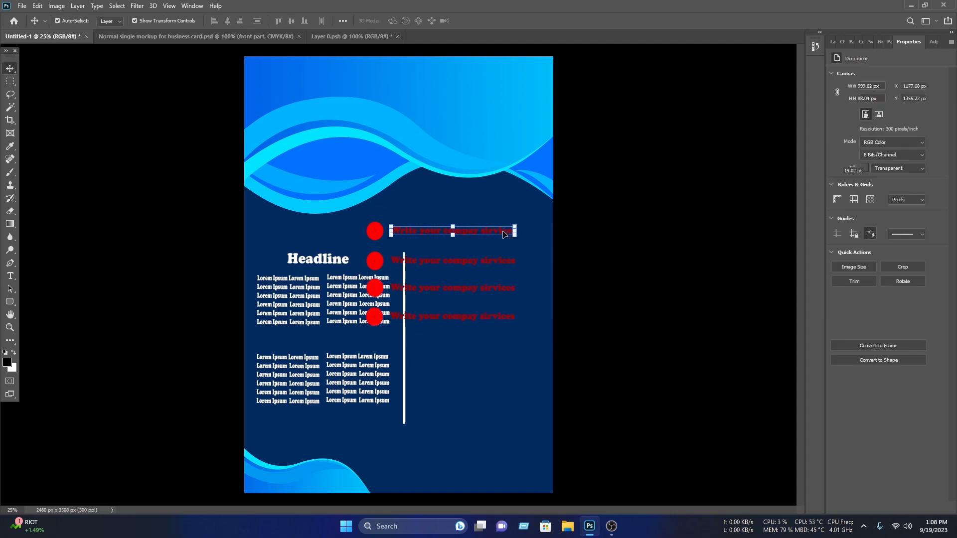
- Recolour the first two "Write your compay sirvices" lines to white ffffff
left_click(763, 203)
left_click(547, 252)
double_click(493, 261)
left_click(398, 20)
left_click(455, 231)
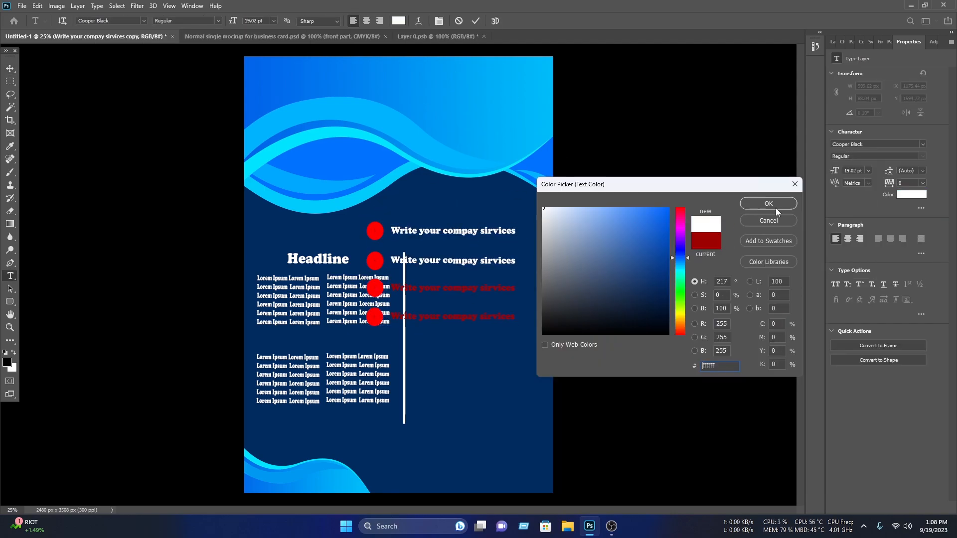
left_click(756, 203)
- Recolour the third and fourth "Write your compay sirvices" lines to white, sampled from the first line
double_click(489, 286)
left_click(910, 194)
left_click(456, 230)
left_click(768, 204)
left_click(596, 331)
double_click(493, 316)
left_click(911, 195)
left_click(455, 231)
left_click(768, 203)
- Change the top bullet circle's inside Stroke to a thinner ring in the header's cyan
left_click(10, 69)
left_click(375, 231)
left_click(832, 41)
right_click(885, 338)
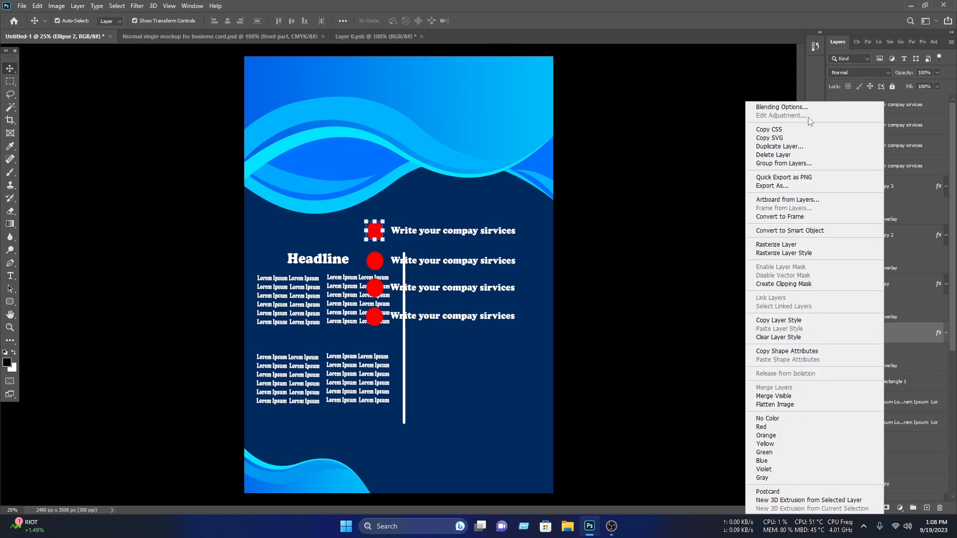
left_click(793, 108)
left_click(414, 293)
left_click_drag(449, 205, 536, 209)
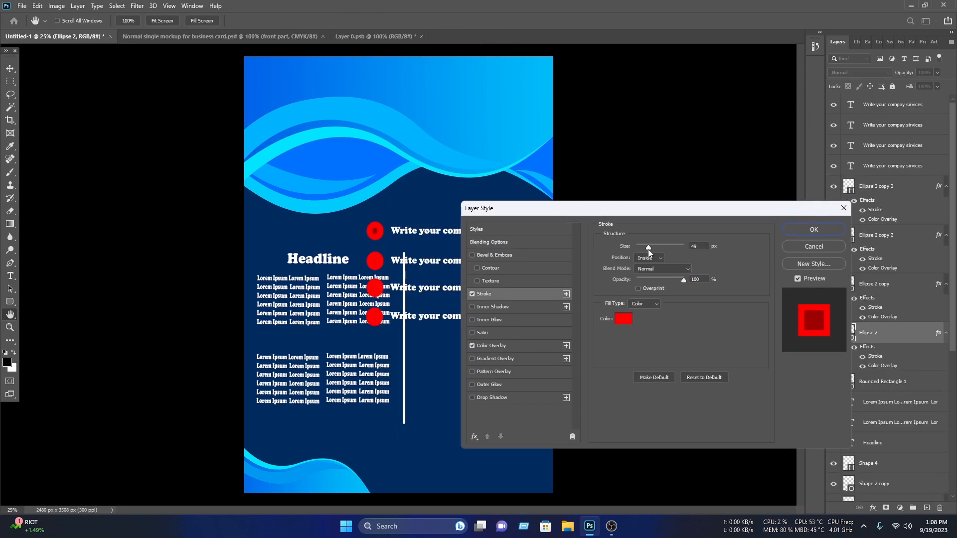
left_click(623, 318)
left_click(352, 168)
left_click(768, 204)
- Set the top bullet circle's Color Overlay to light blue 00b4f8 sampled from the header
left_click(492, 346)
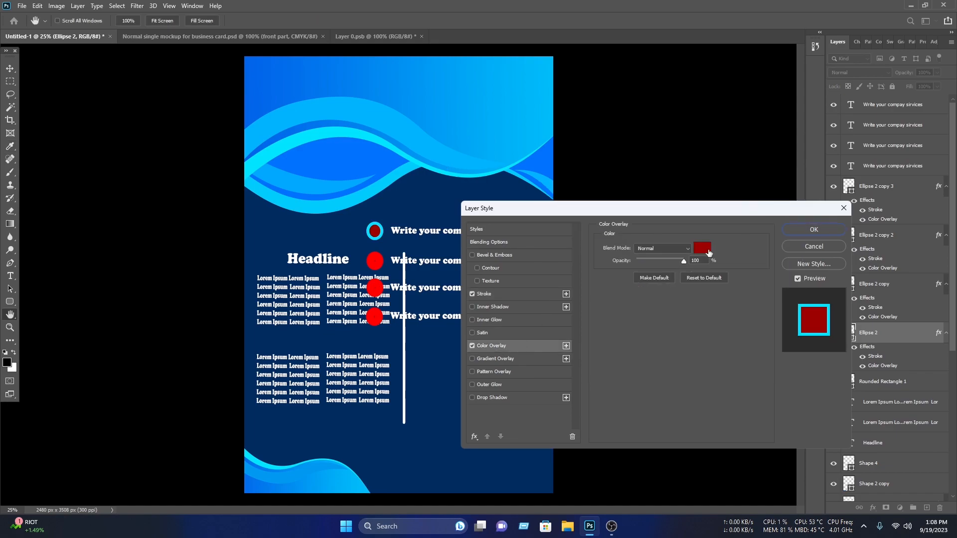
left_click(698, 303)
left_click_drag(306, 111, 539, 74)
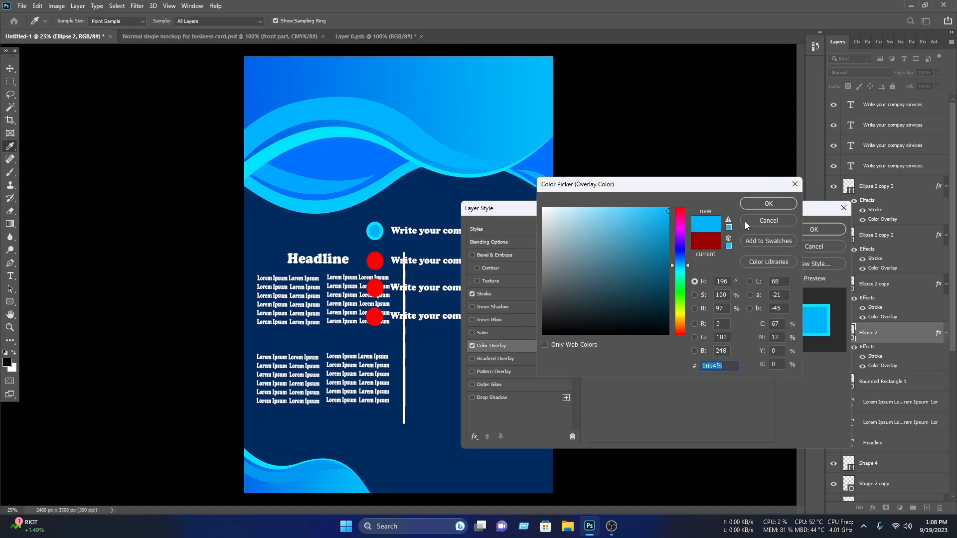
left_click(768, 203)
left_click(813, 230)
- Copy the top bullet circle's layer style and paste it onto the other three circles
right_click(874, 332)
left_click(771, 320)
right_click(873, 283)
left_click(800, 330)
right_click(903, 235)
left_click(800, 328)
left_click(375, 316)
right_click(377, 317)
right_click(889, 186)
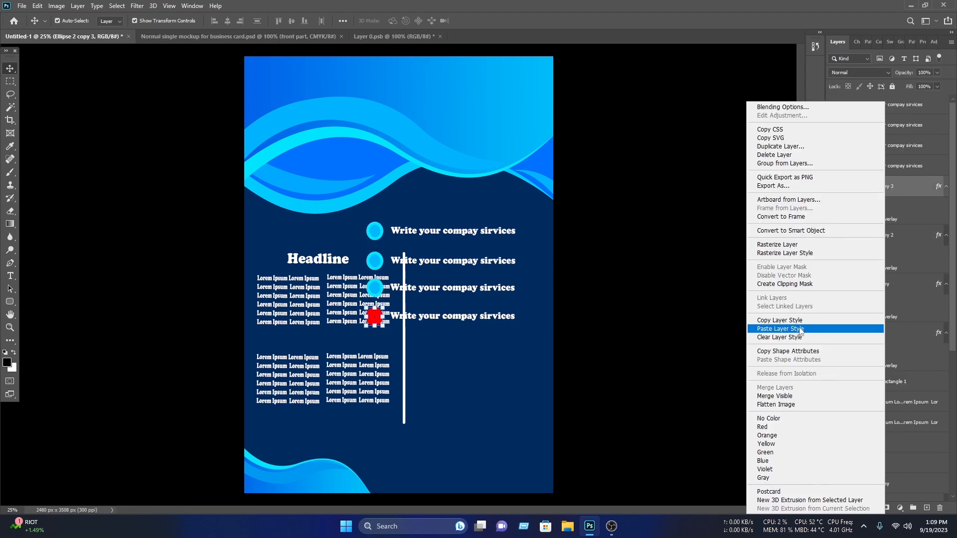
left_click(800, 331)
- Lock the Headline layer, both Lorem Ipsum text layers and the white divider layer
left_click_drag(270, 249, 333, 404)
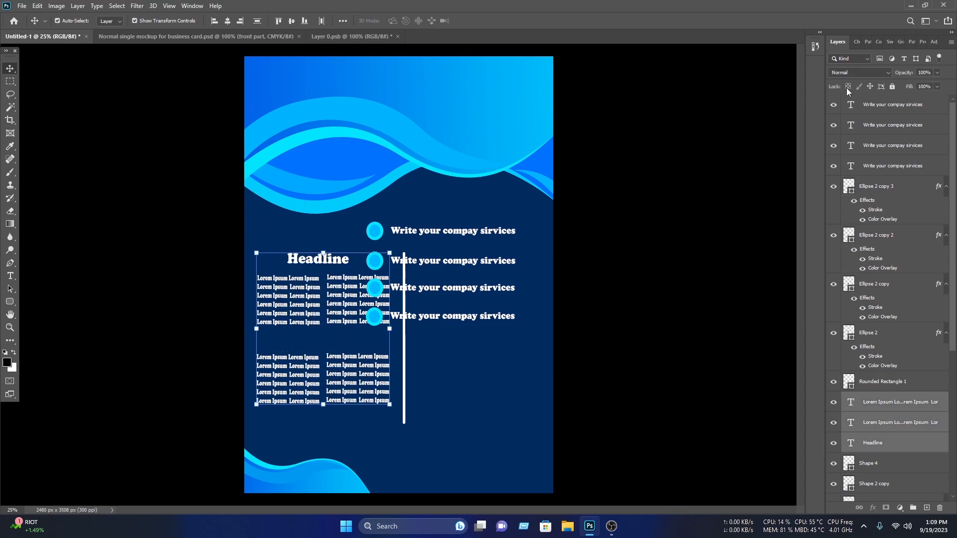
left_click(892, 87)
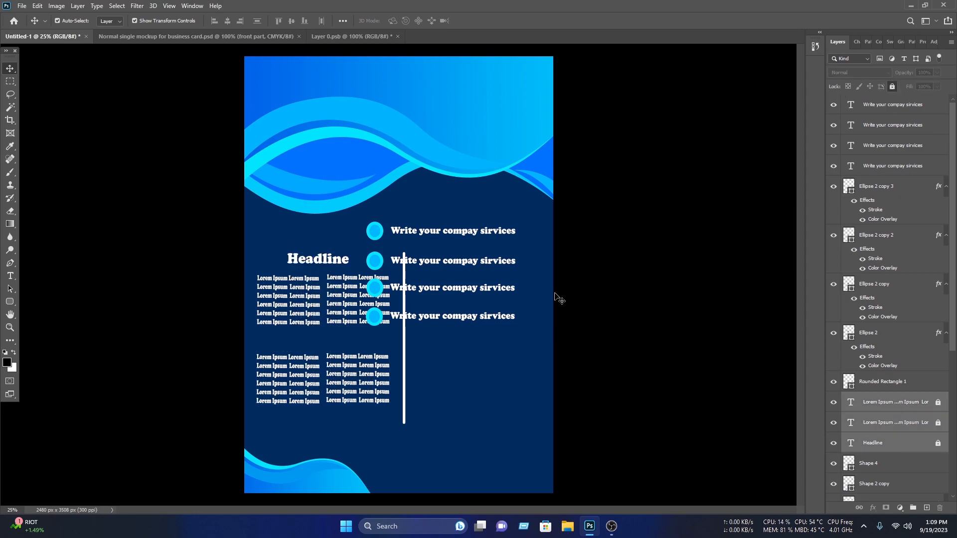
left_click(405, 372)
left_click(893, 87)
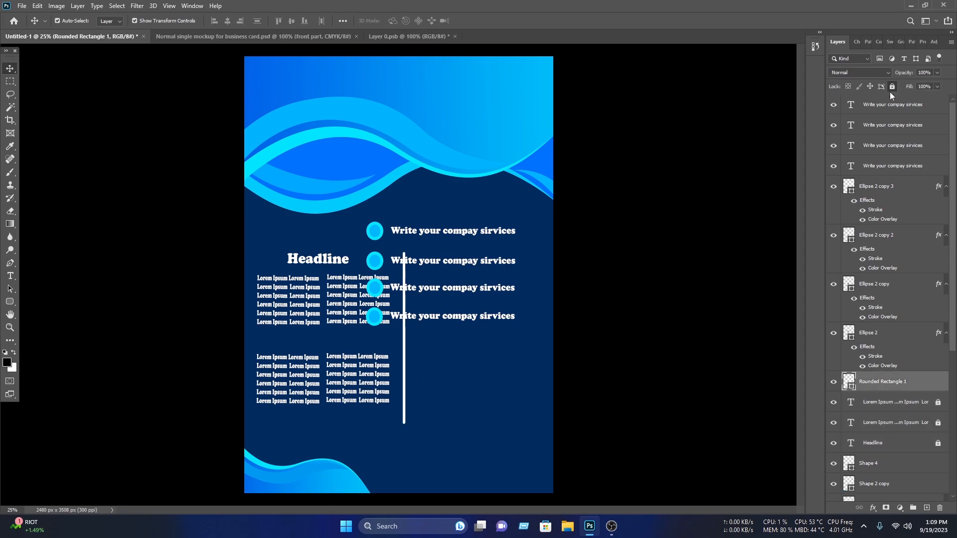
- Scale the four bullets and their service texts to about 79% and place them beside the white divider, opposite the Lorem Ipsum text
left_click_drag(520, 330, 368, 224)
left_click_drag(391, 257, 447, 324)
left_click_drag(557, 341, 525, 327)
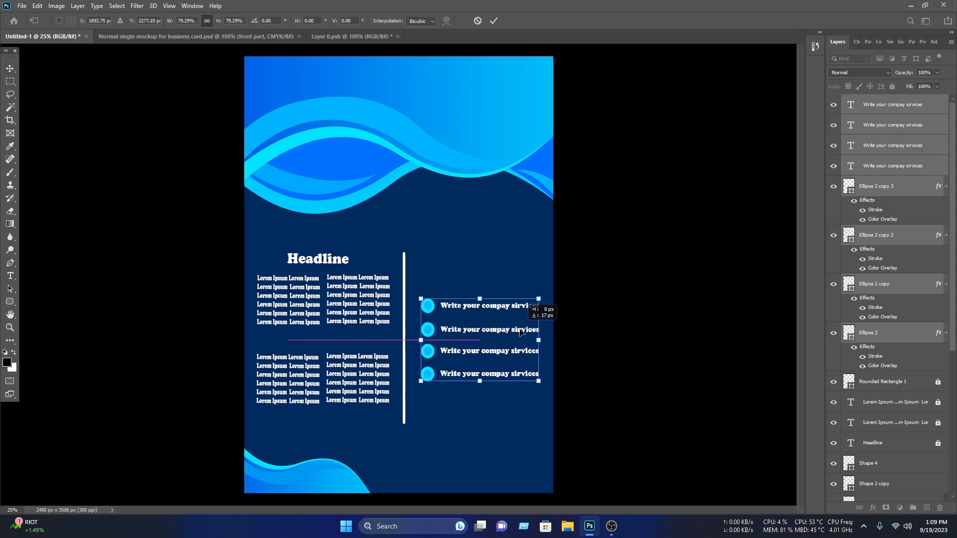
left_click(494, 20)
left_click(707, 230)
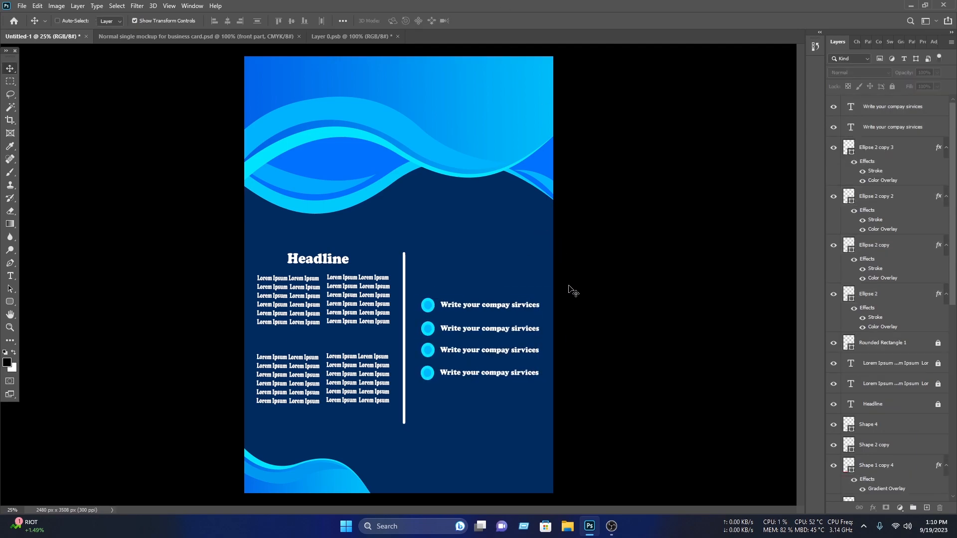
- Paste the website and email contact block with its icons, resize it and place it in the flyer's lower-right corner
key("ctrl+v")
left_click_drag(411, 253, 526, 274)
left_click_drag(498, 283, 542, 470)
left_click(494, 21)
key("ctrl+t")
left_click_drag(525, 472, 524, 483)
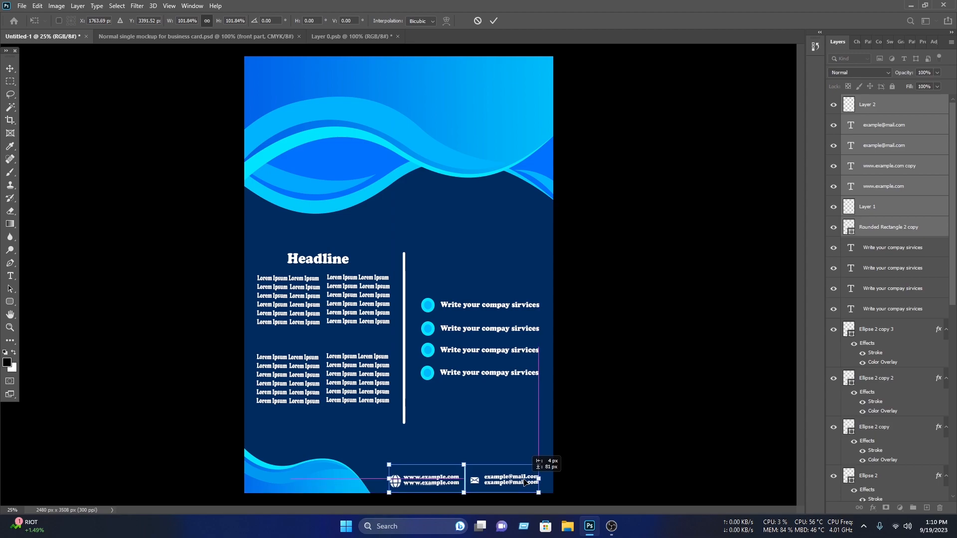
left_click(493, 20)
left_click(643, 215)
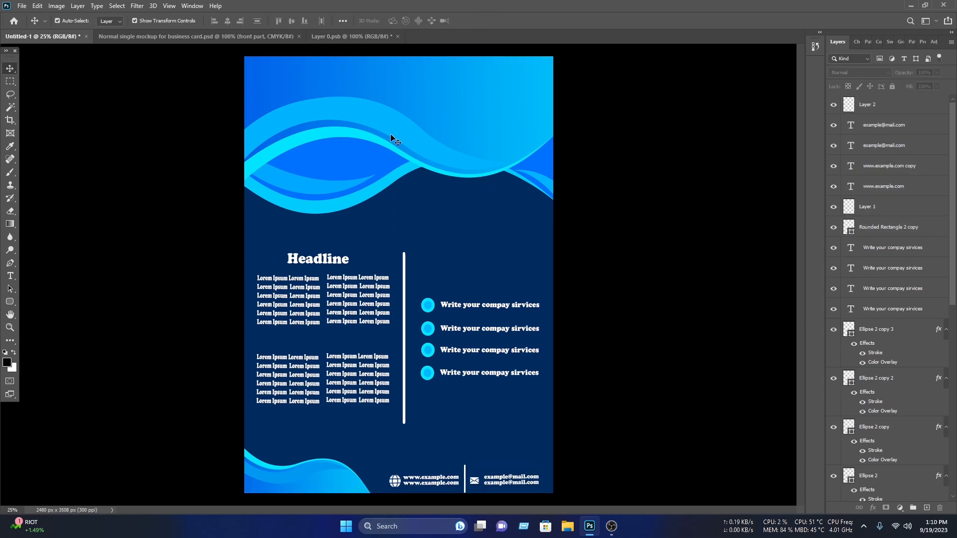
- Bring the Nasib IT.png logo into the flyer, scale it to about 41% and place it above the services list
left_click(23, 6)
left_click(37, 27)
double_click(134, 115)
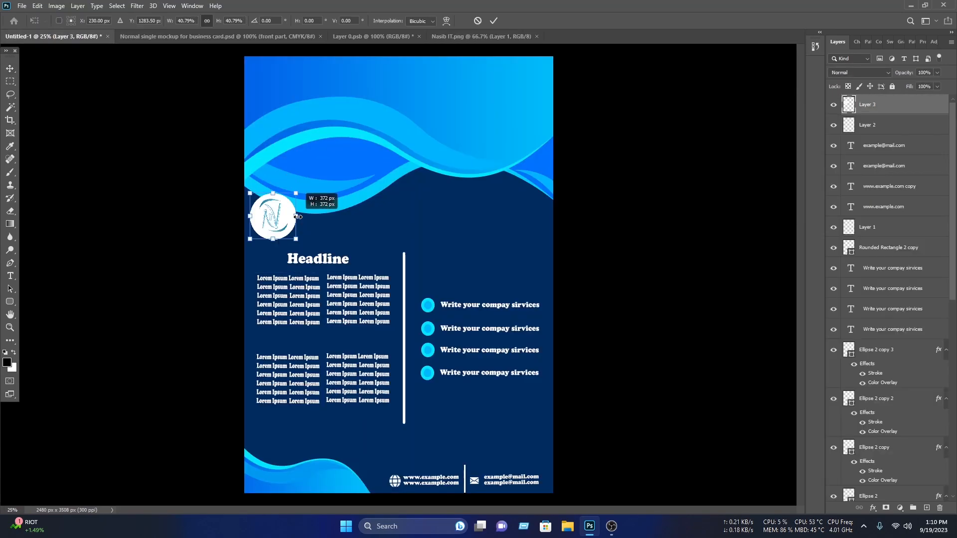
left_click_drag(274, 216, 437, 254)
left_click(493, 21)
- Move the whole services list lower on the flyer and lower the round logo to sit just above it
left_click_drag(543, 294, 424, 384)
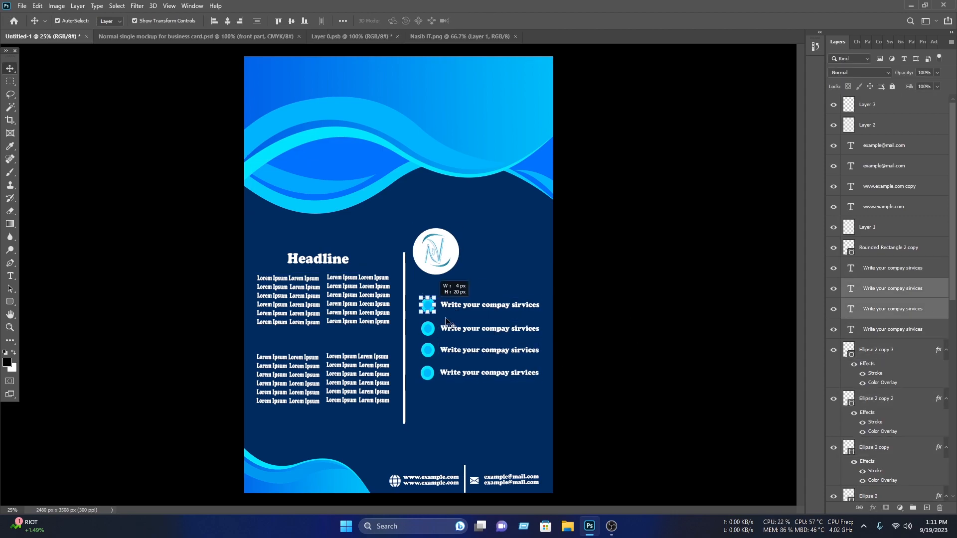
left_click_drag(489, 327, 488, 359)
left_click(496, 272)
left_click_drag(441, 245, 437, 282)
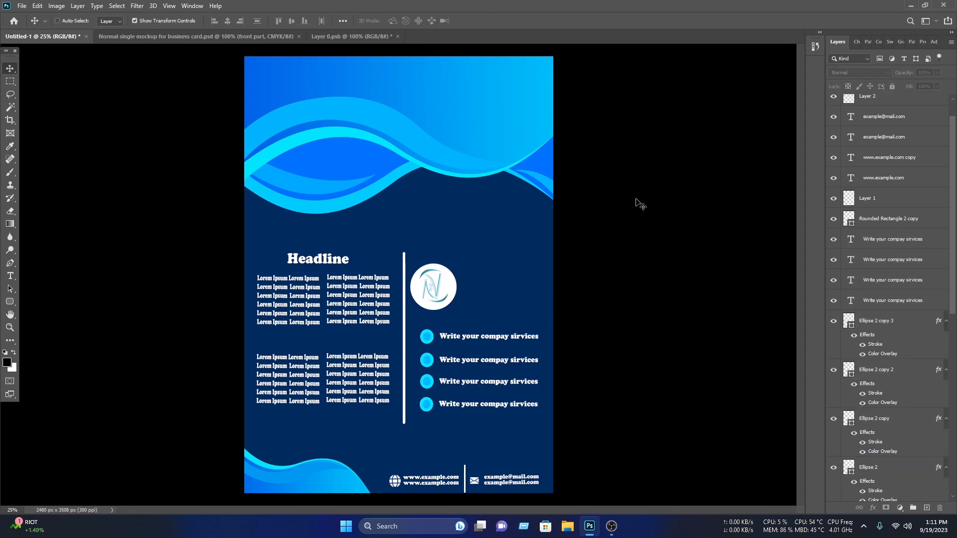
- Paste the Nasiib IT name and tagline block, scaled to about 275% and rotated about 90°, beside the round logo
key("ctrl+v")
key("ctrl+t")
left_click_drag(404, 289, 539, 288)
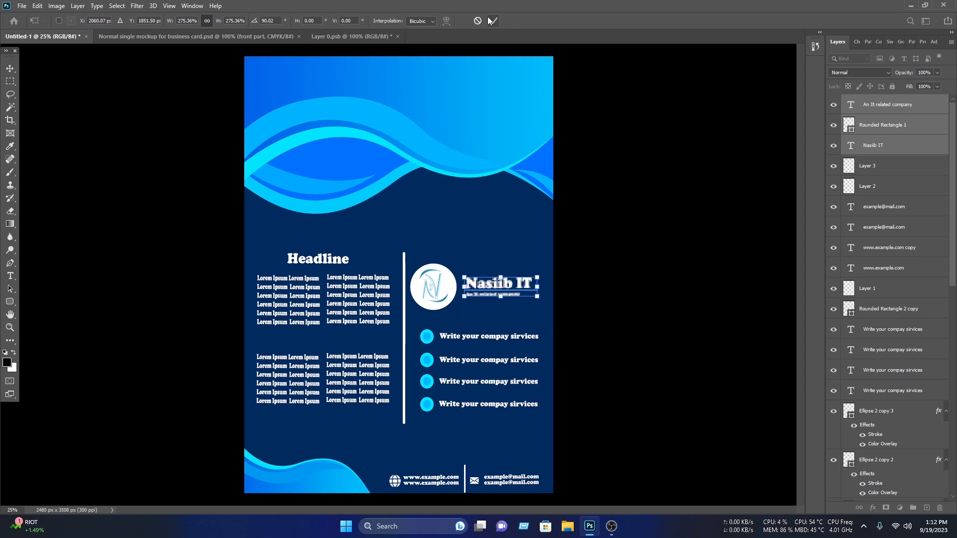
left_click(492, 20)
left_click(597, 294)
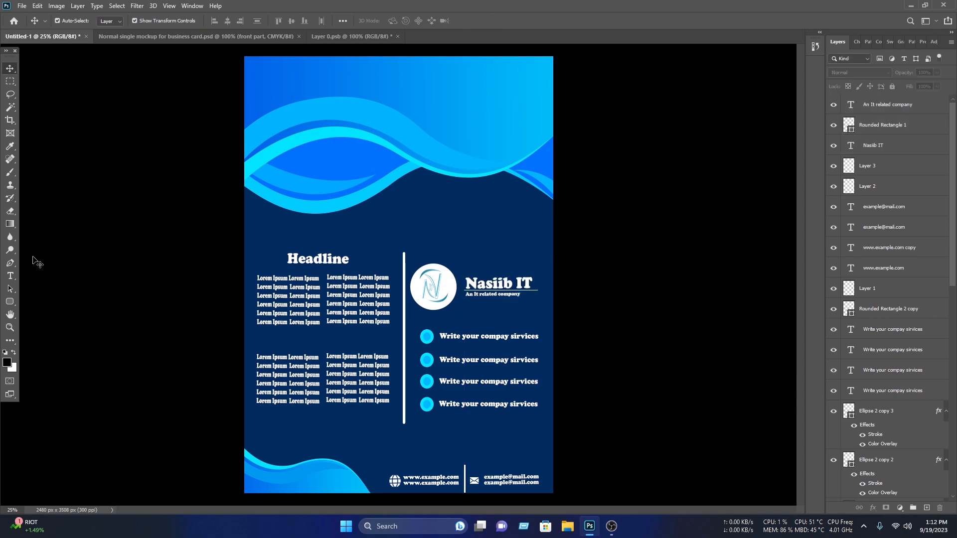
- Draw a black-filled circle with the Ellipse Tool over the upper-right part of the header
left_click(10, 302)
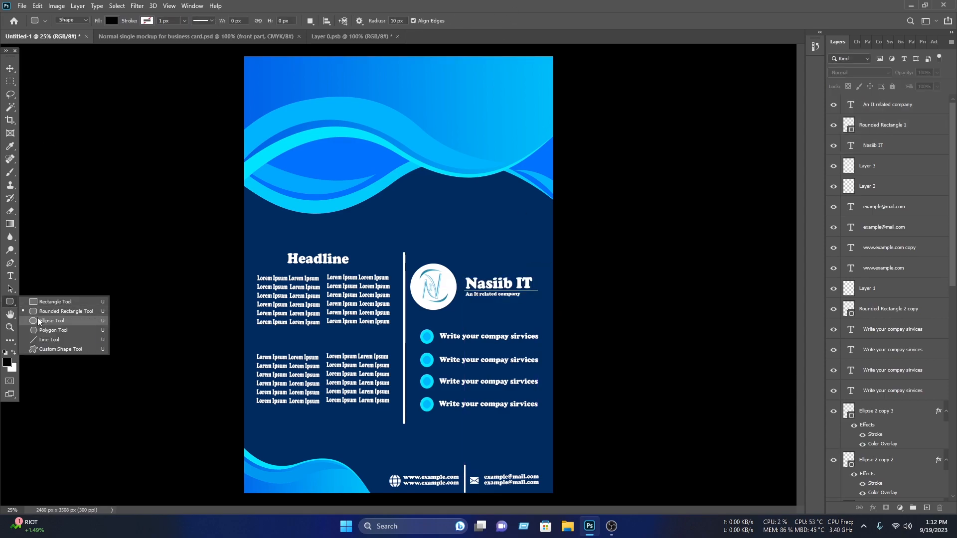
left_click(42, 321)
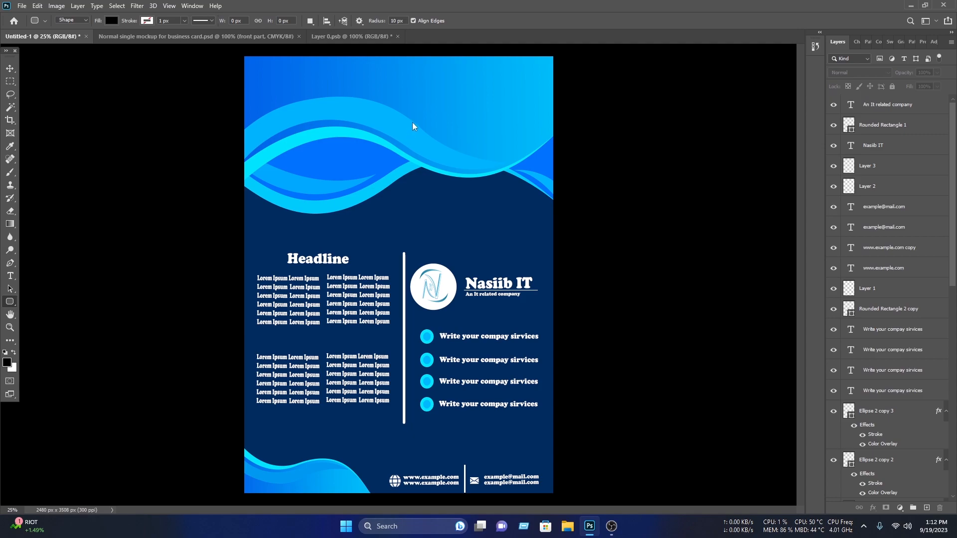
left_click_drag(432, 53, 555, 169)
left_click_drag(552, 173, 553, 175)
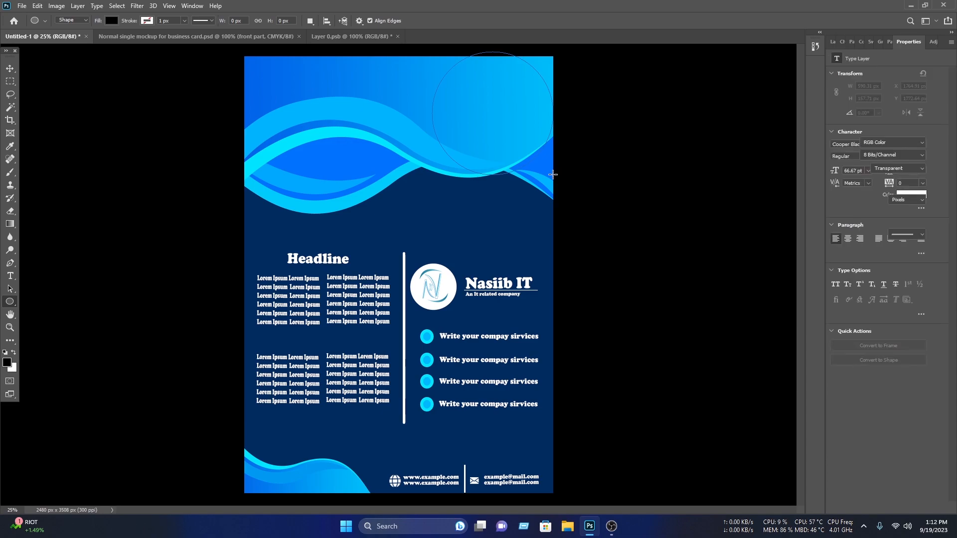
- Enlarge and reposition the black circle so it runs past the flyer's top and right edges and follows the header wave
left_click(9, 65)
left_click_drag(491, 133, 492, 109)
left_click_drag(555, 92, 570, 91)
left_click_drag(502, 153, 502, 160)
left_click_drag(570, 94, 565, 93)
left_click_drag(434, 94, 431, 94)
key("Return")
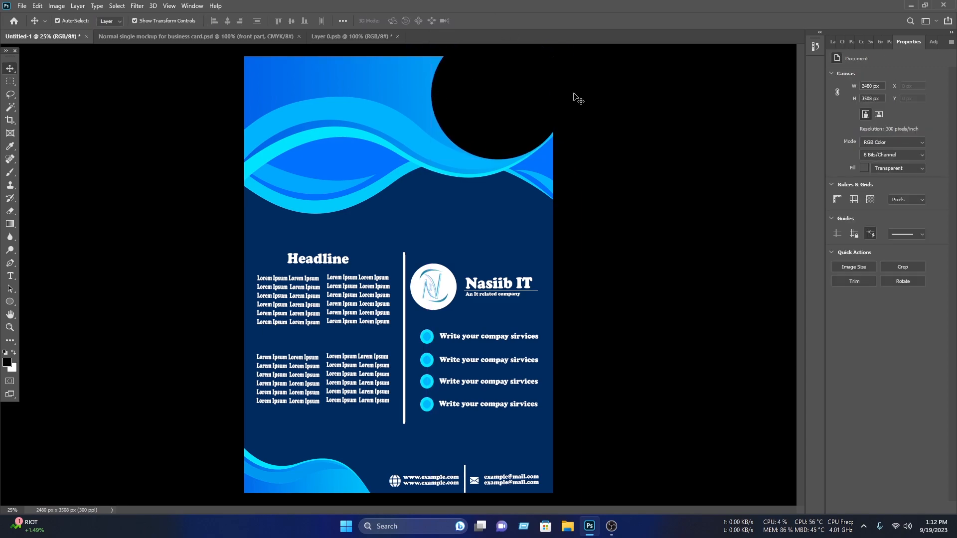
- Open the office building JPG and bring it into the flyer over the black circle
left_click(747, 155)
left_click(495, 85)
left_click(80, 120)
left_click(23, 6)
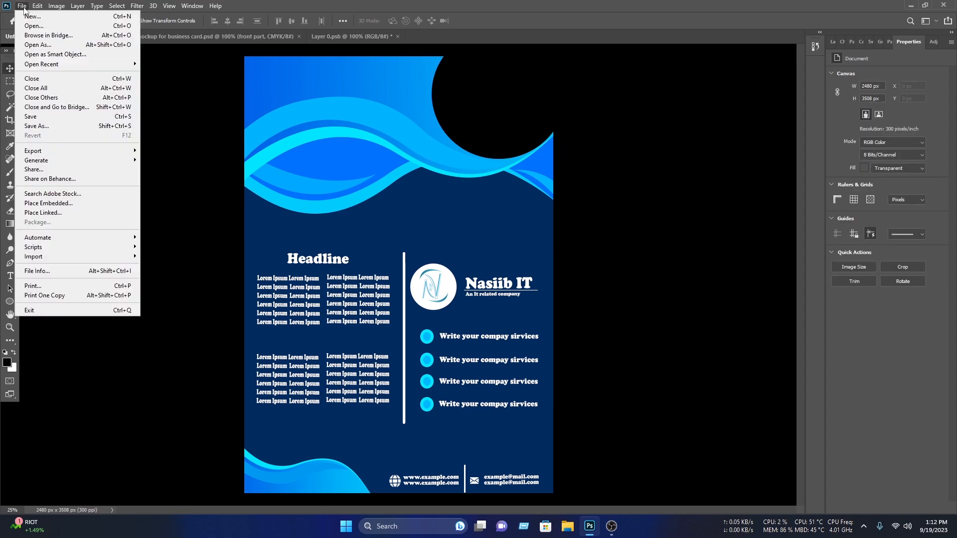
left_click(28, 23)
scroll(239, 144, "down", 5)
scroll(182, 103, "down", 2)
left_click(183, 99)
left_click(269, 242)
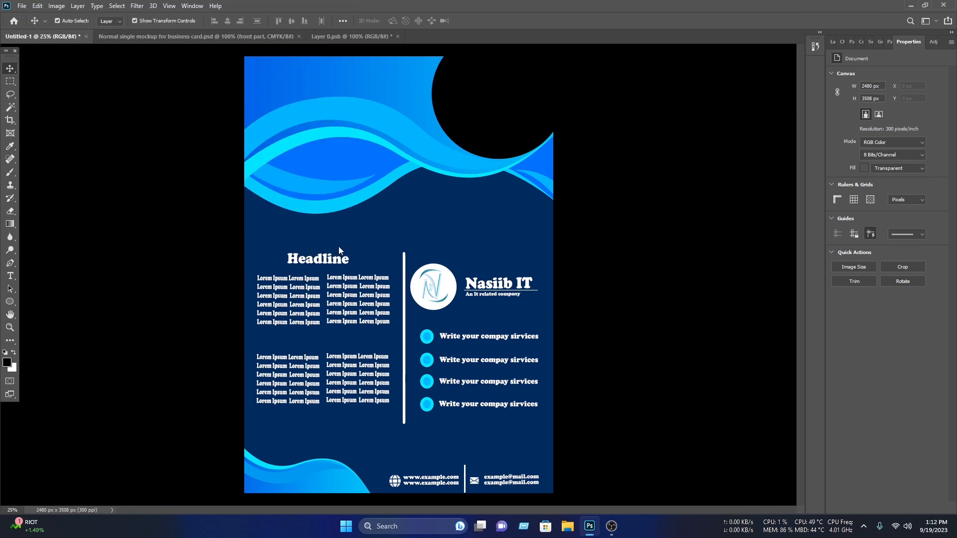
left_click(833, 42)
left_click(939, 102)
left_click_drag(264, 75, 523, 99)
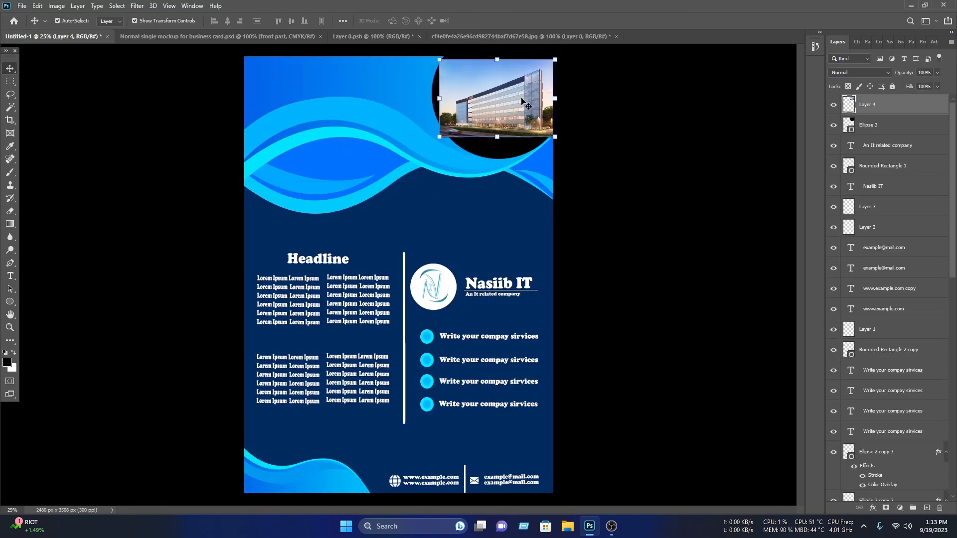
- Group the building photo with the circle layer and clip the photo to the circle with a clipping mask
left_click(877, 125, "ctrl")
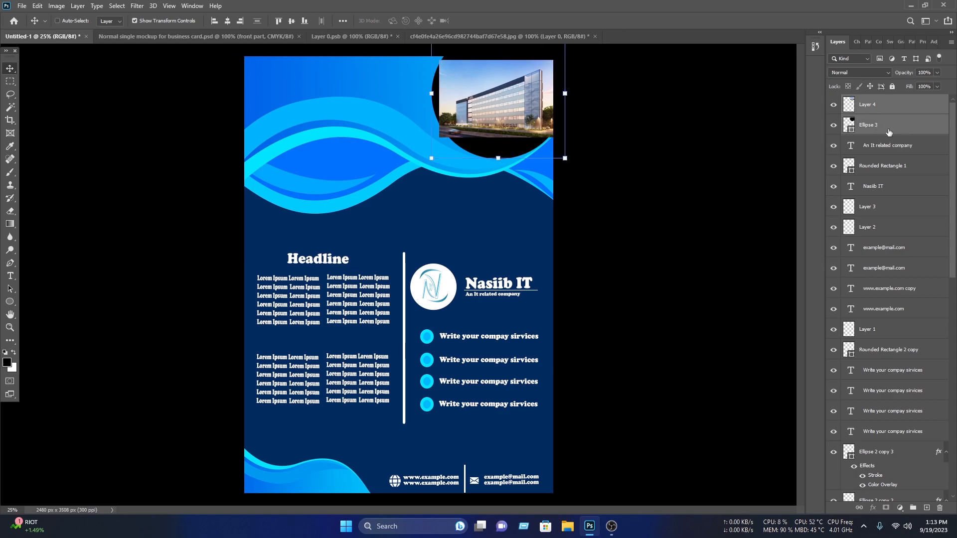
key("ctrl+g")
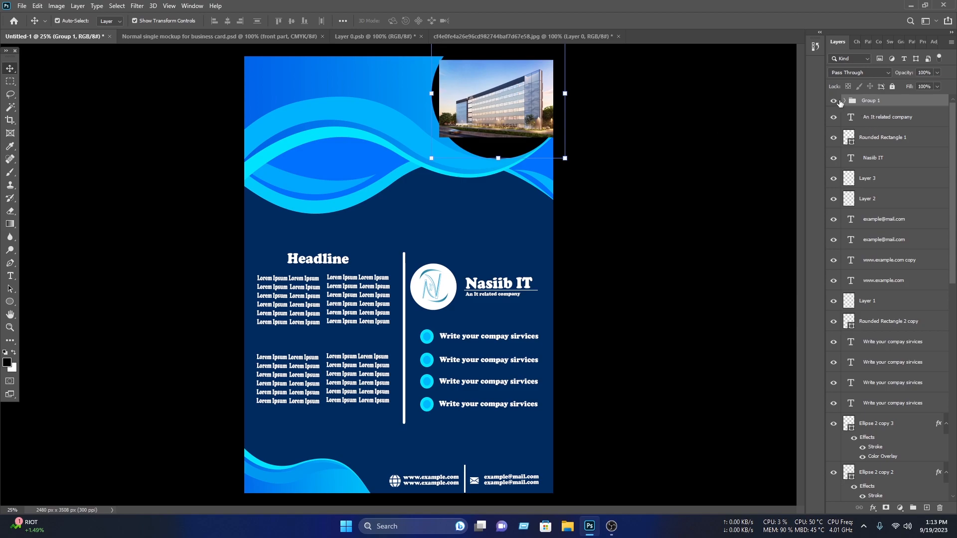
left_click(845, 101)
left_click(904, 118)
right_click(904, 118)
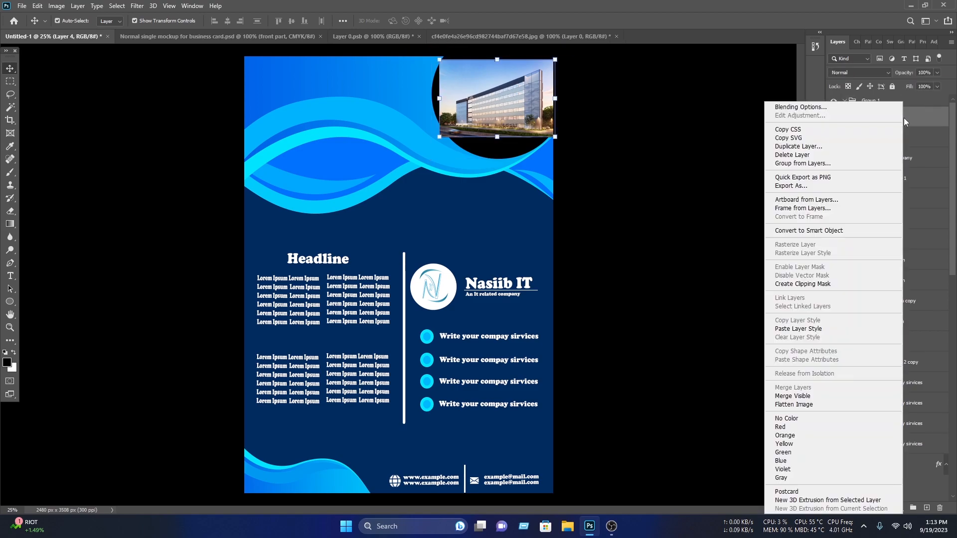
left_click(822, 283)
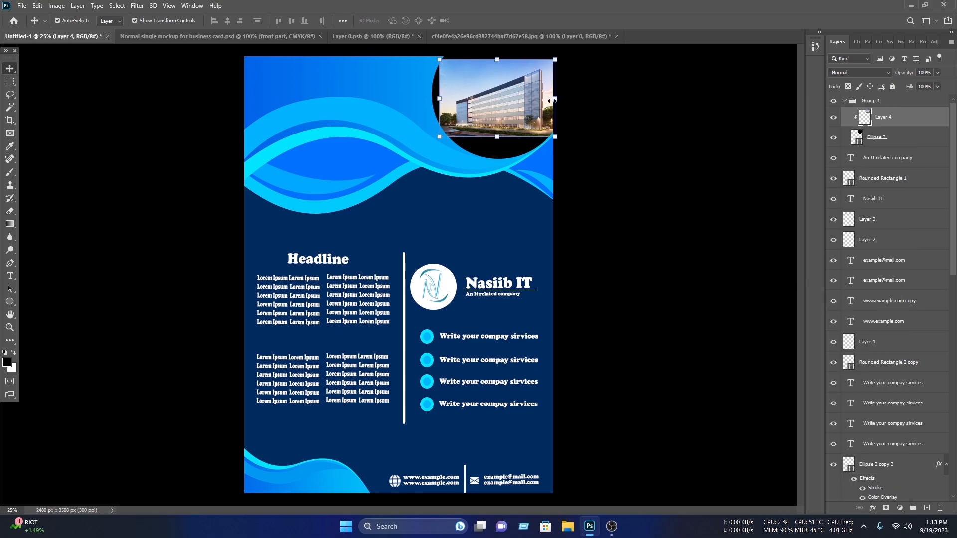
- Resize and reposition the building photo so it fills the whole circle
left_click_drag(555, 98, 580, 99)
left_click_drag(543, 104, 534, 108)
key("ctrl+z")
key("ctrl+z")
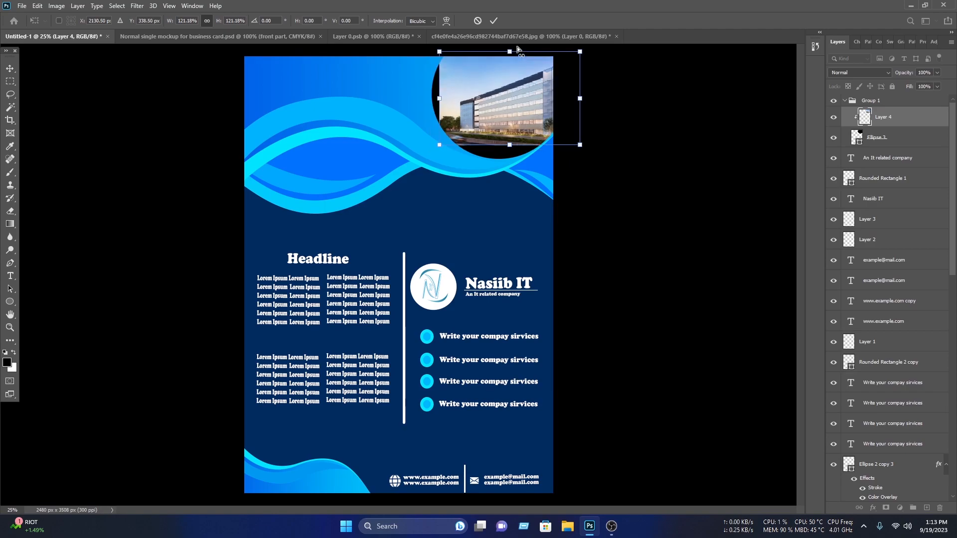
left_click_drag(498, 136, 497, 167)
left_click_drag(504, 117, 504, 112)
left_click_drag(579, 163, 562, 151)
left_click_drag(489, 151, 489, 159)
left_click_drag(416, 106, 426, 107)
left_click(493, 21)
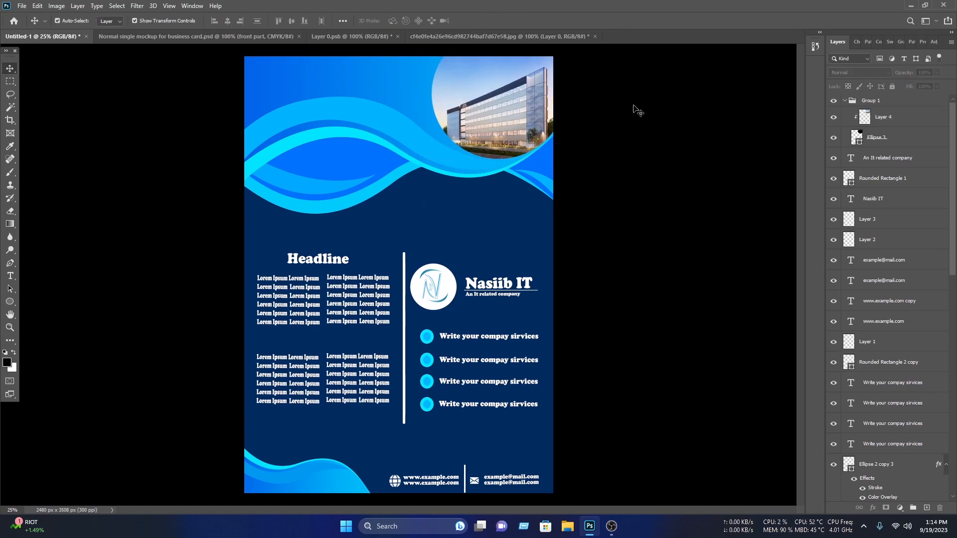
- Add a 24 px inside Stroke to the circle layer beneath the building photo
left_click(507, 105)
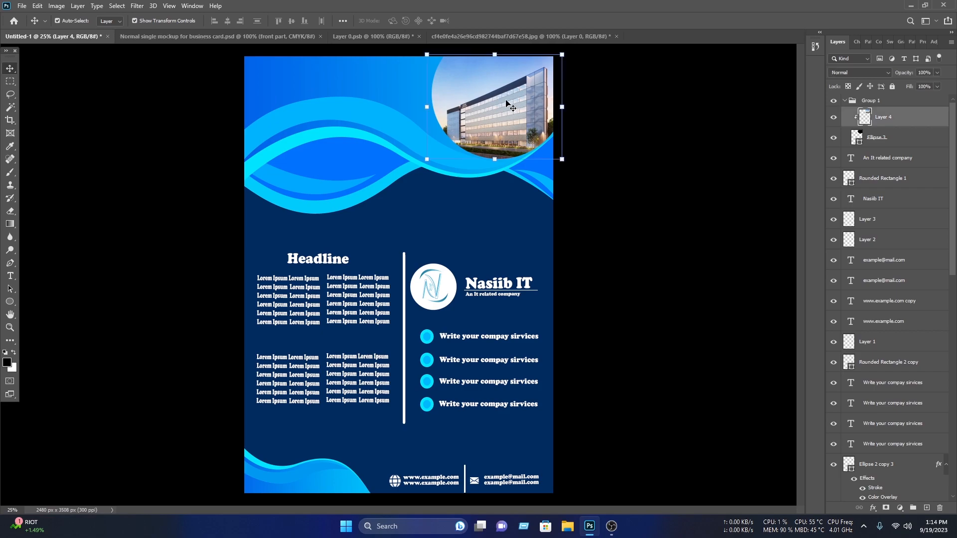
right_click(888, 143)
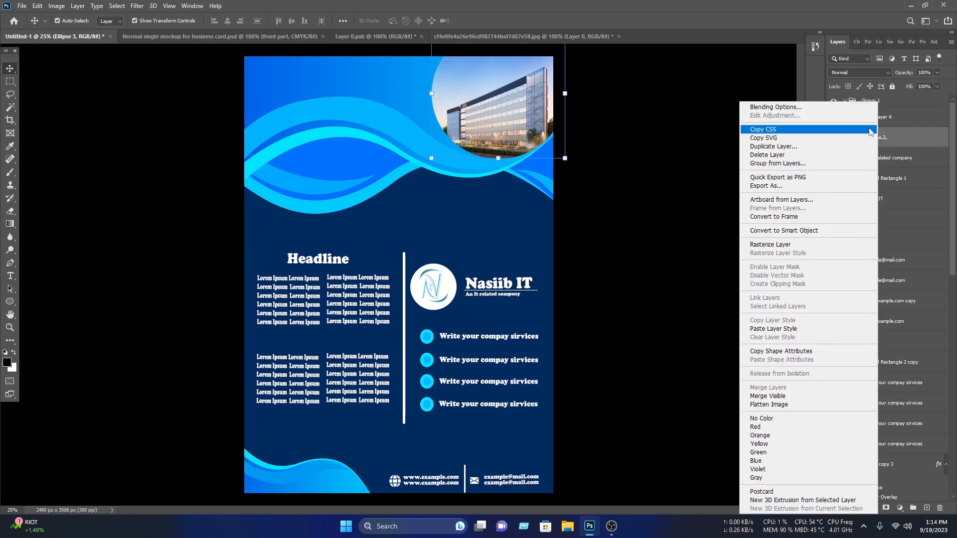
left_click(842, 106)
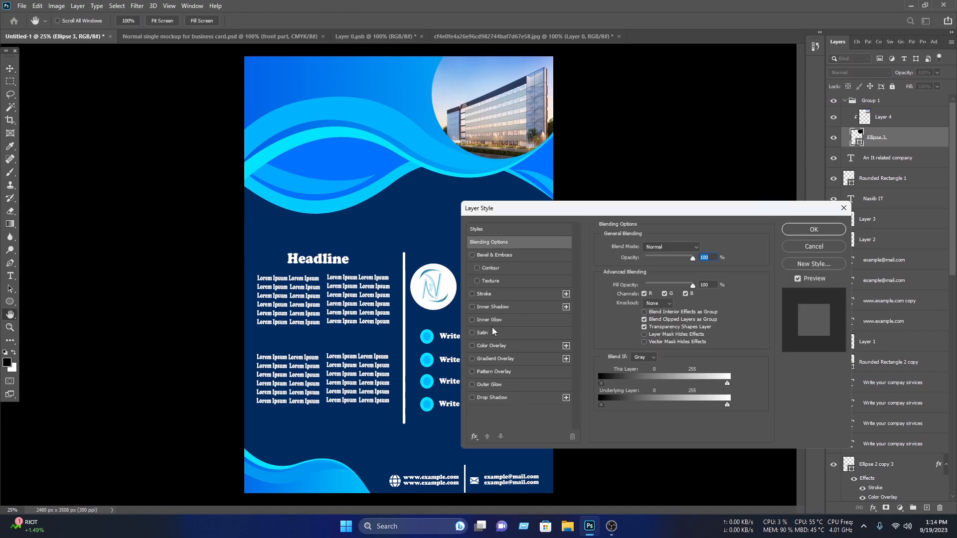
left_click(496, 294)
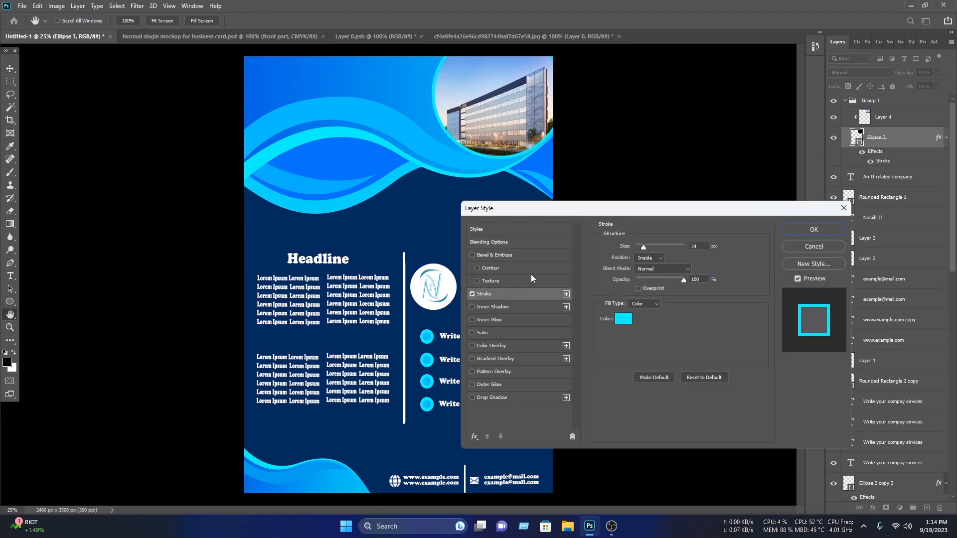
- Set the photo circle's stroke color to blue 0072ff sampled from the header wave
left_click(620, 319)
left_click(680, 249)
left_click_drag(663, 225, 688, 219)
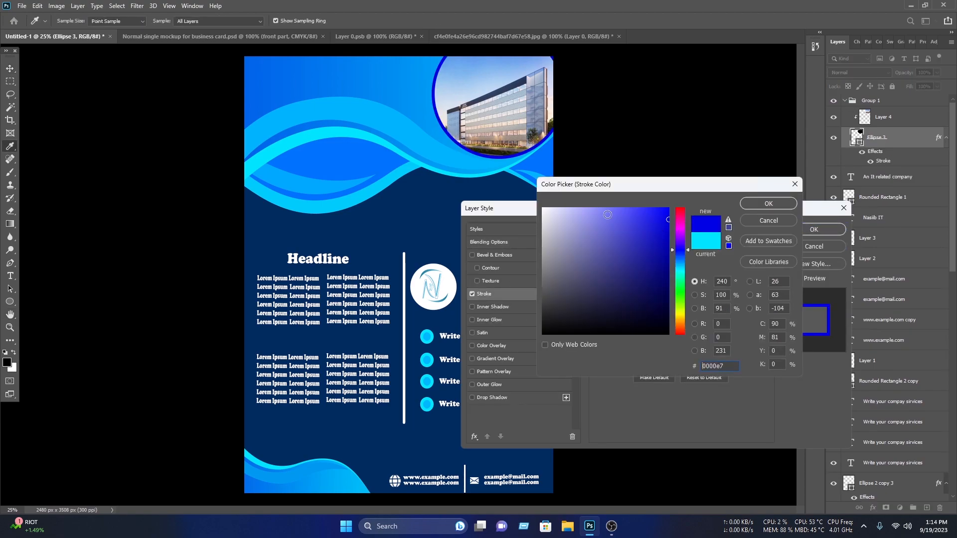
left_click(332, 160)
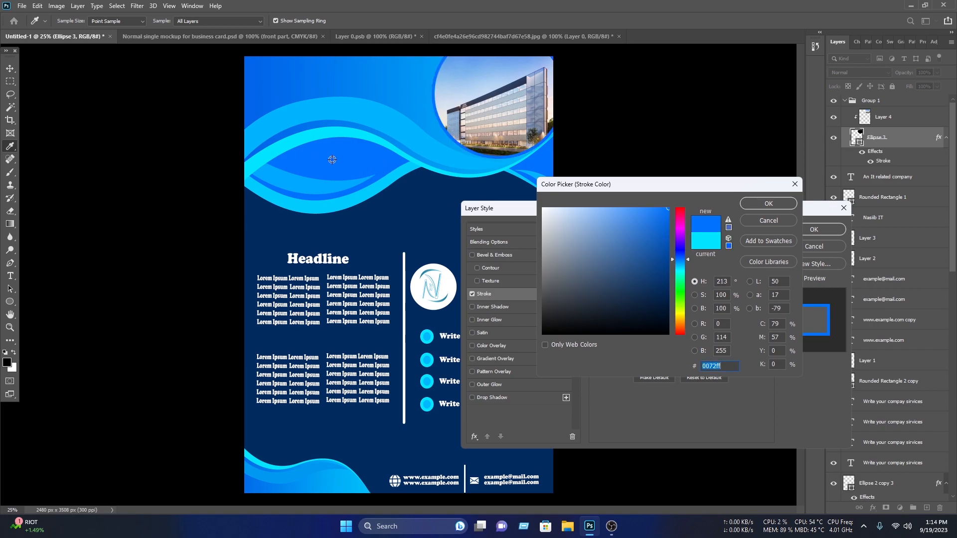
left_click(768, 203)
left_click(809, 231)
left_click(668, 155)
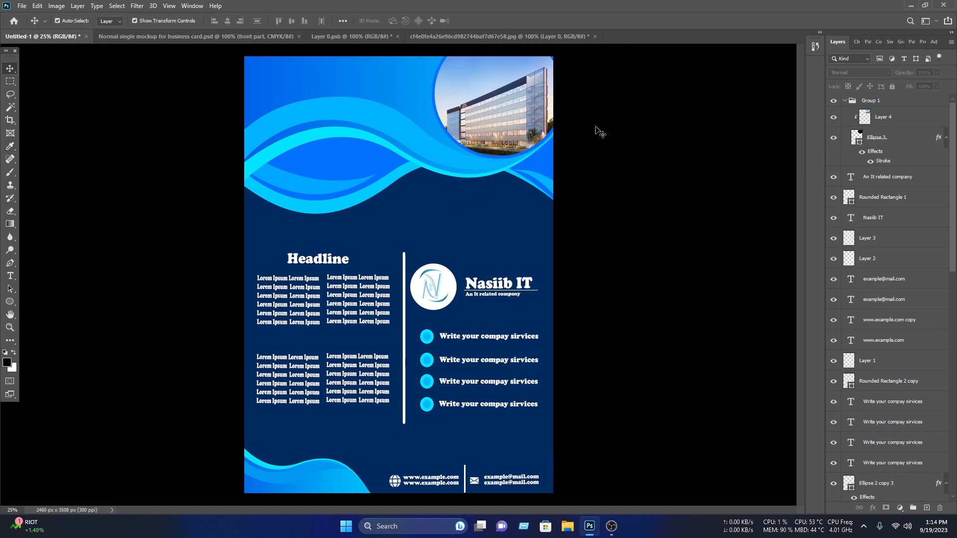